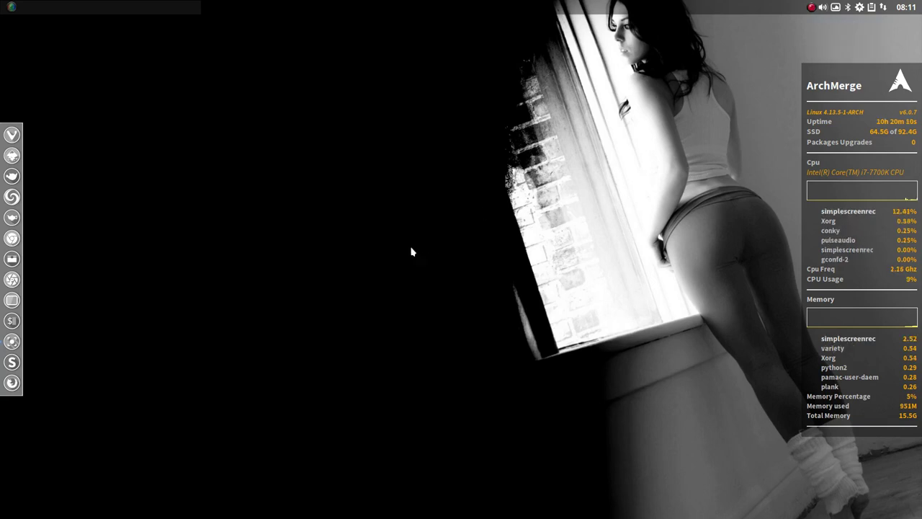
Step: Open a terminal window and close it again
{"action": "key", "text": "ctrl+alt+t"}
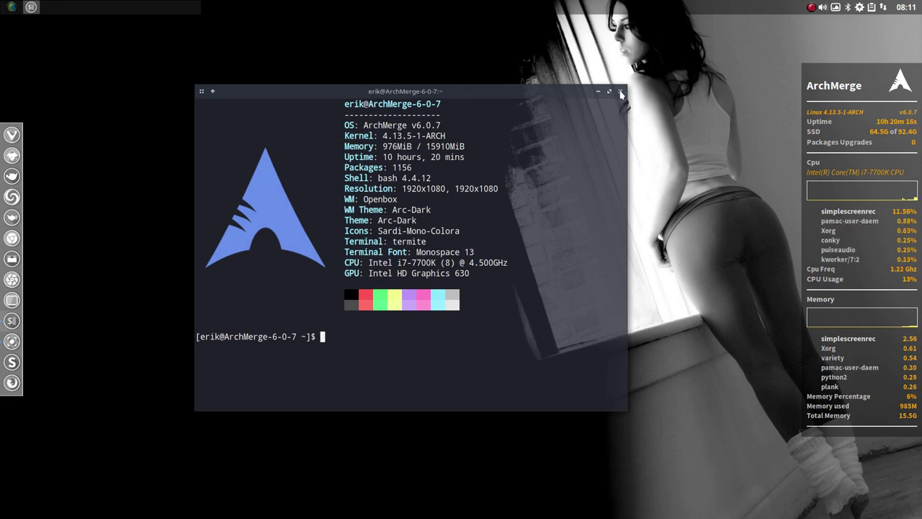
{"action": "left_click", "coordinate": [620, 92]}
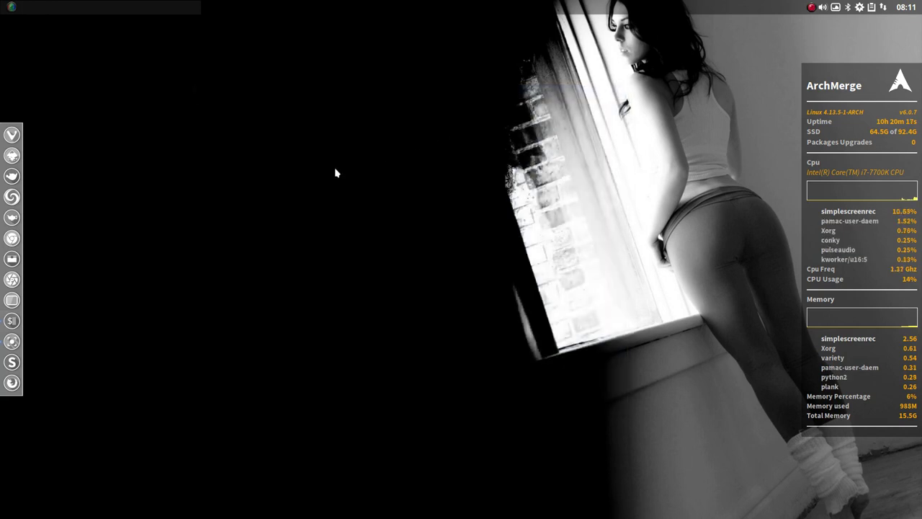
Step: Open the home folder in the file manager with hidden files turned off and tile the window to the upper-right quarter of the desktop
{"action": "left_click", "coordinate": [14, 254]}
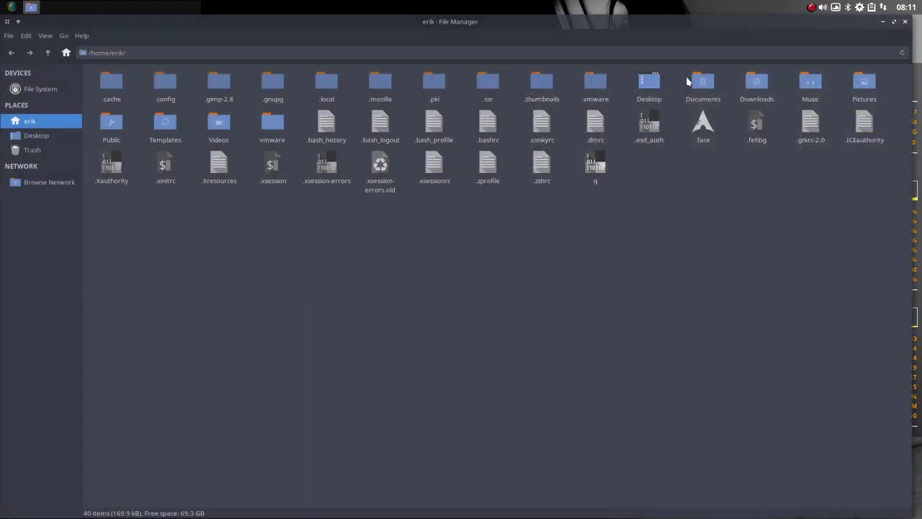
{"action": "key", "text": "ctrl+h"}
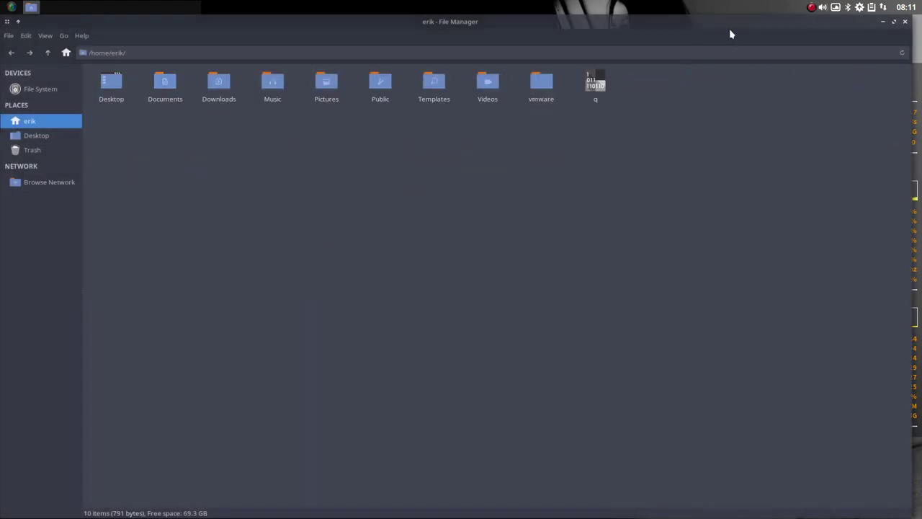
{"action": "left_click_drag", "start_coordinate": [870, 19], "coordinate": [757, 113]}
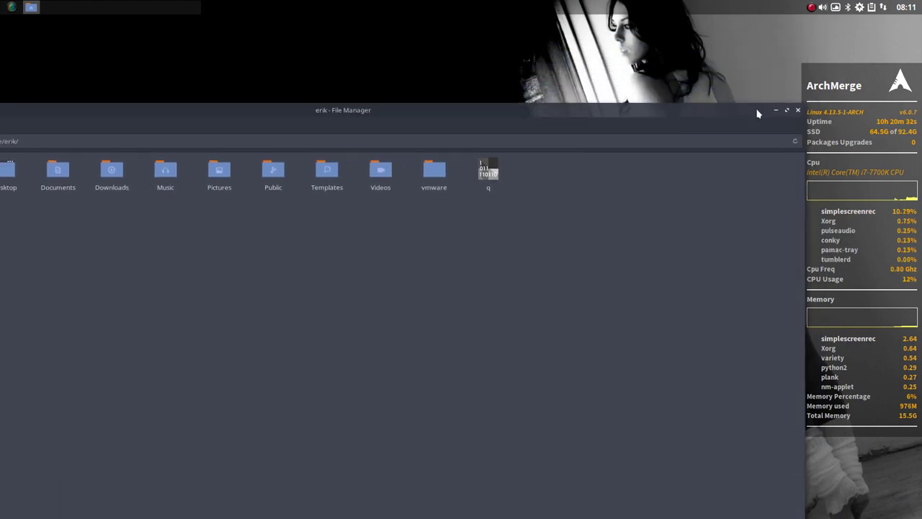
{"action": "key", "text": "super+KP_Page_Up"}
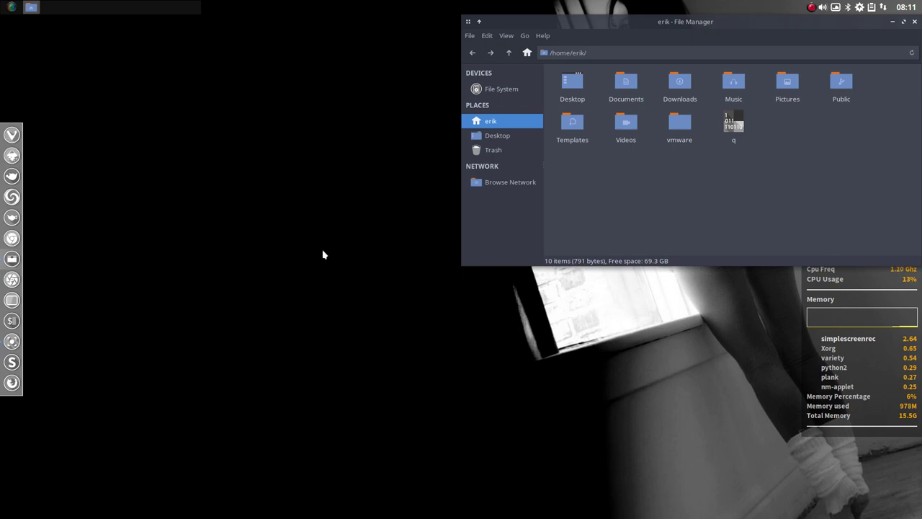
Step: Launch screenkey through the application launcher and check its tray options
{"action": "key", "text": "super+d"}
{"action": "type", "text": "scree"}
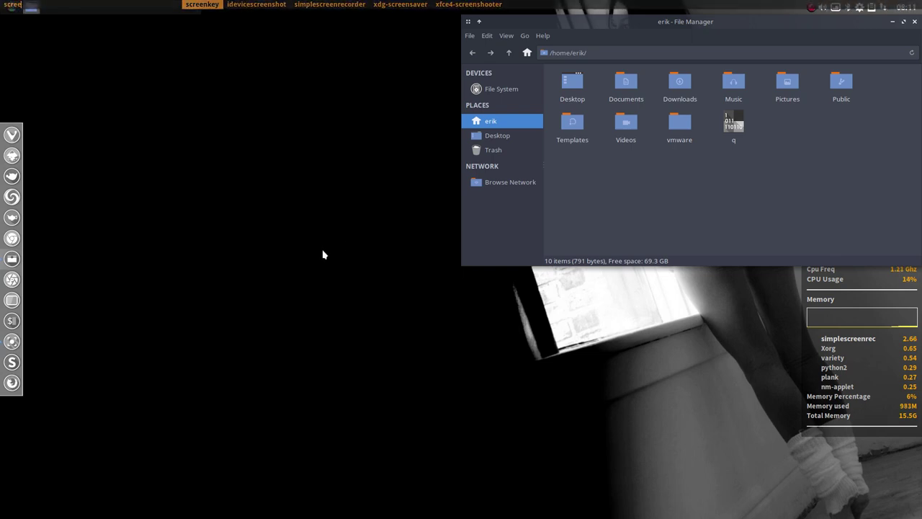
{"action": "key", "text": "Return"}
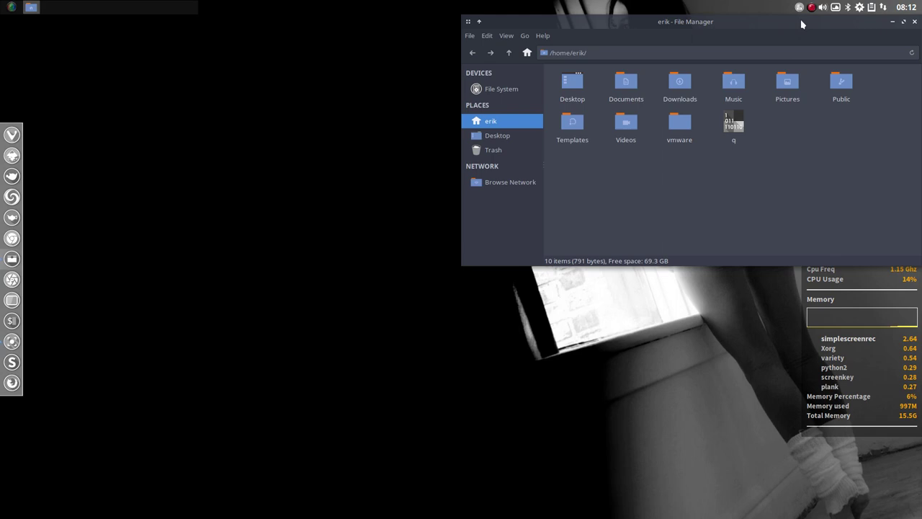
{"action": "left_click", "coordinate": [802, 7]}
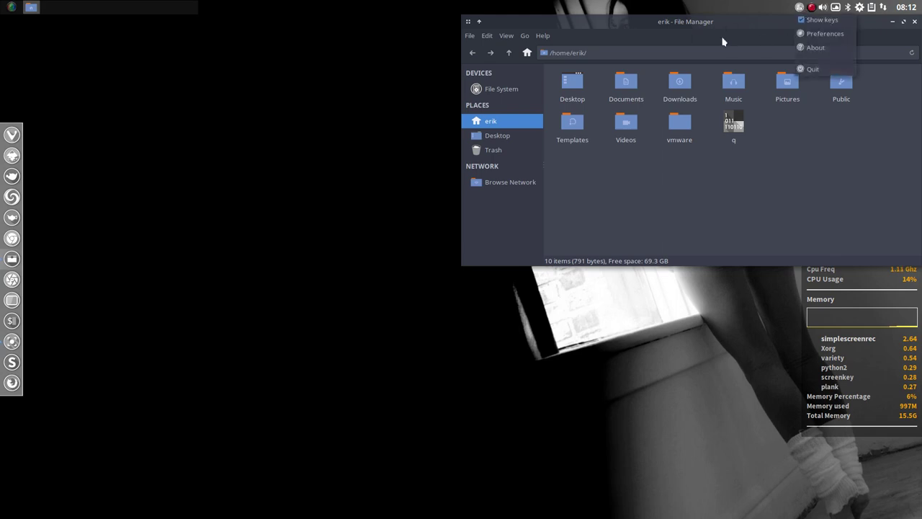
{"action": "left_click", "coordinate": [722, 60]}
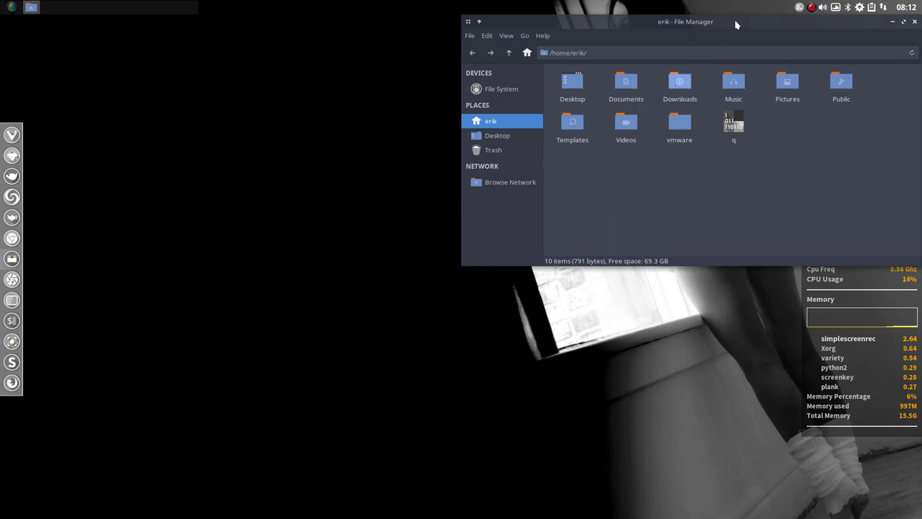
Step: Tile the file manager window to the lower-left quarter, left half, upper-left quarter, upper half and upper-right quarter in turn
{"action": "key", "text": "super+1"}
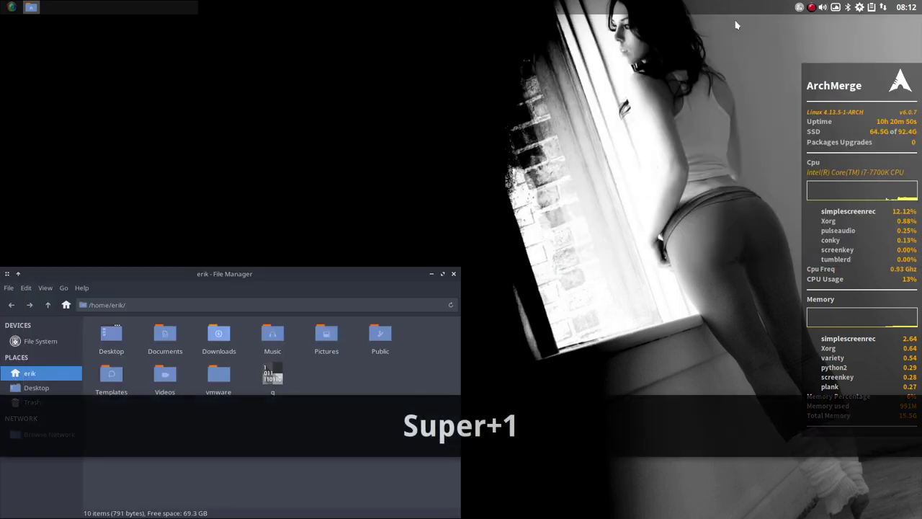
{"action": "key", "text": "super+4"}
{"action": "key", "text": "super+7"}
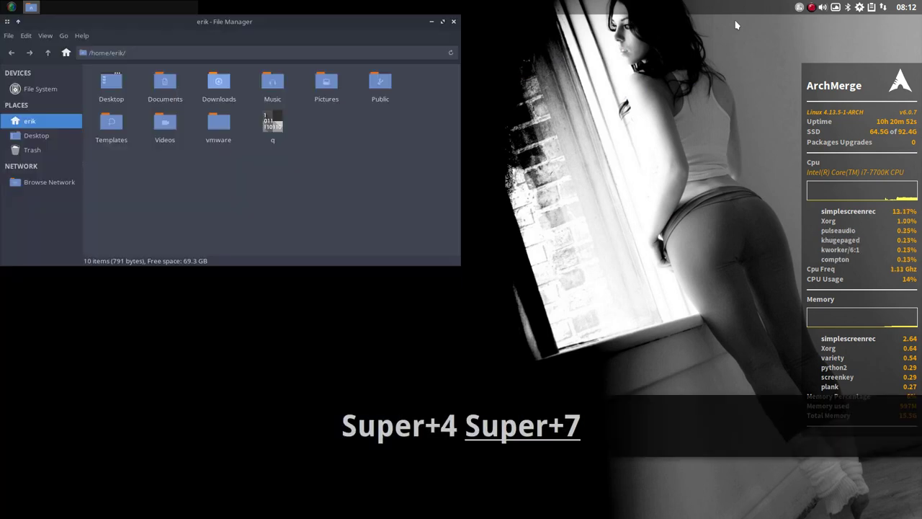
{"action": "key", "text": "super+8"}
{"action": "key", "text": "super+9"}
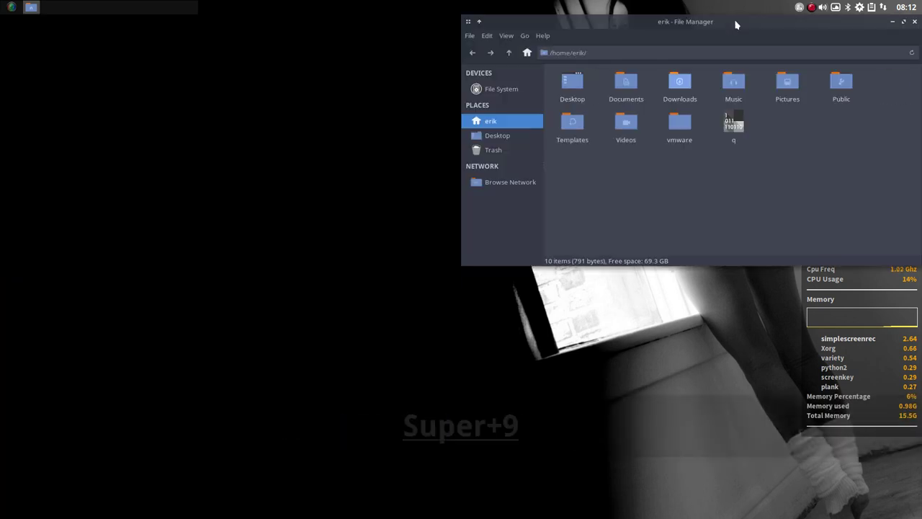
Step: Tile the file manager window to the right half, full area, lower half and lower-left quarter in turn
{"action": "key", "text": "super+6"}
{"action": "key", "text": "super+5"}
{"action": "key", "text": "super+2"}
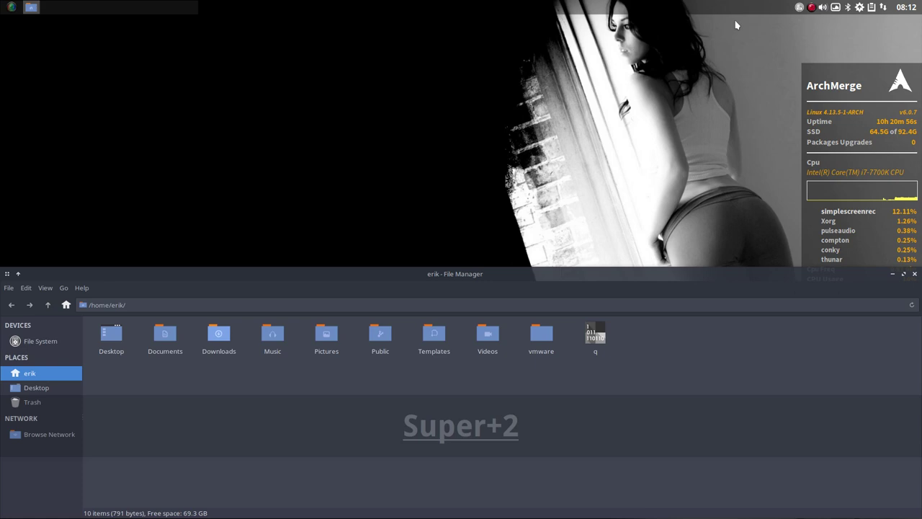
{"action": "key", "text": "super+1"}
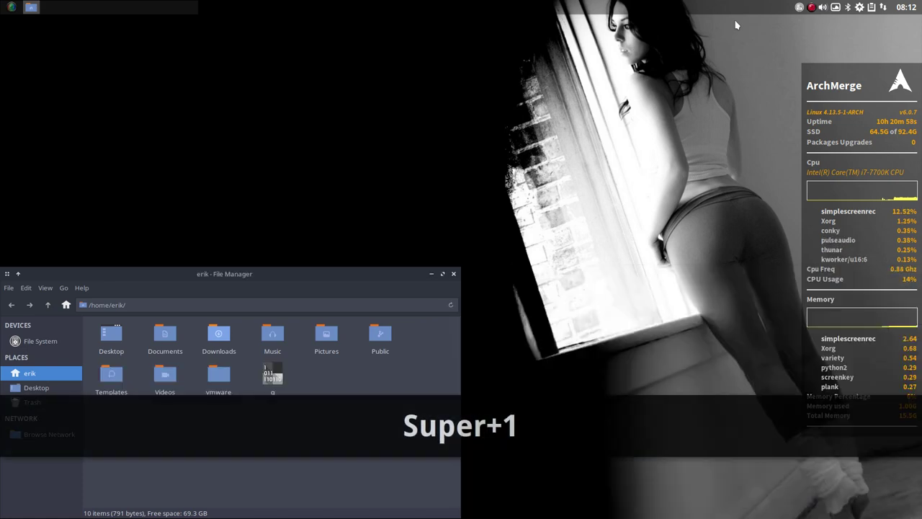
Step: Tile the file manager window through the lower-right quarter, right half, full area, left half and upper-left quarter, ending on the upper half
{"action": "key", "text": "super+3"}
{"action": "key", "text": "super+6"}
{"action": "key", "text": "super+5"}
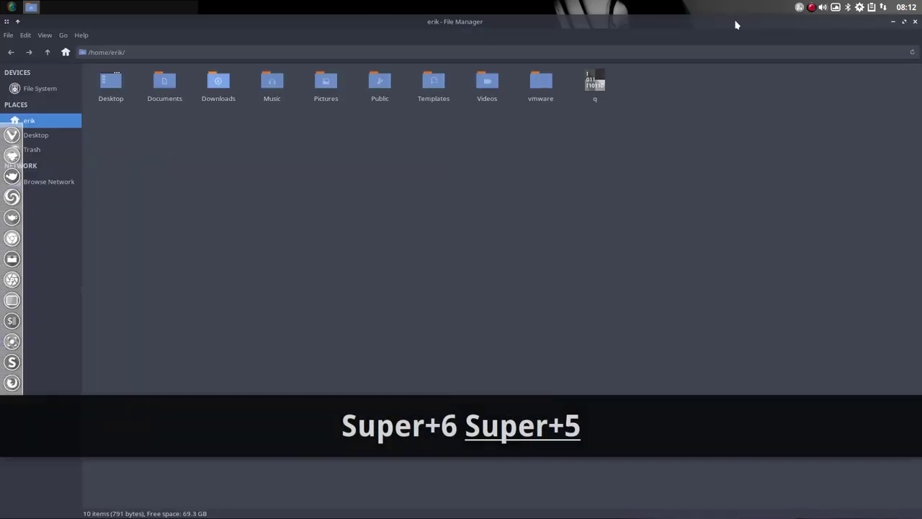
{"action": "key", "text": "super+4"}
{"action": "key", "text": "super+7"}
{"action": "key", "text": "super+8"}
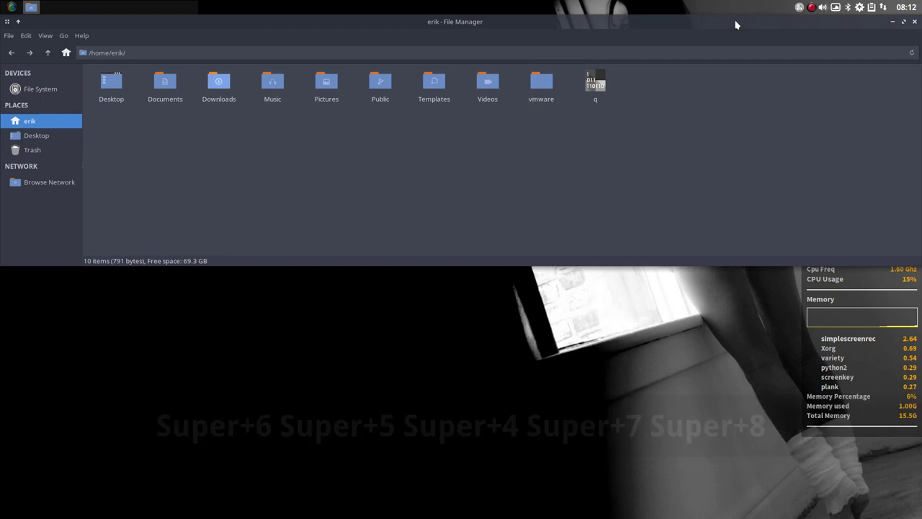
Step: Maximize and restore the file manager window, and snap it to the left half and finally the right half
{"action": "key", "text": "super+Up"}
{"action": "key", "text": "super+Down"}
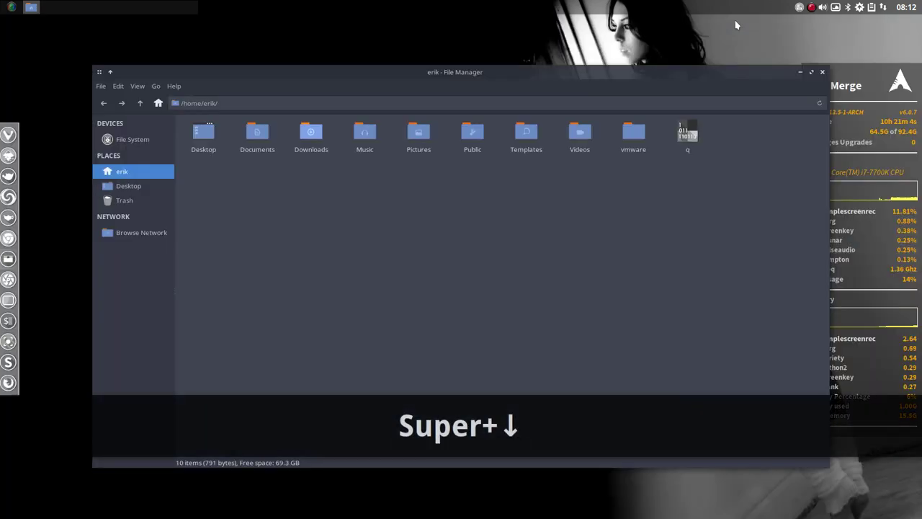
{"action": "key", "text": "super+Down"}
{"action": "key", "text": "super+Left"}
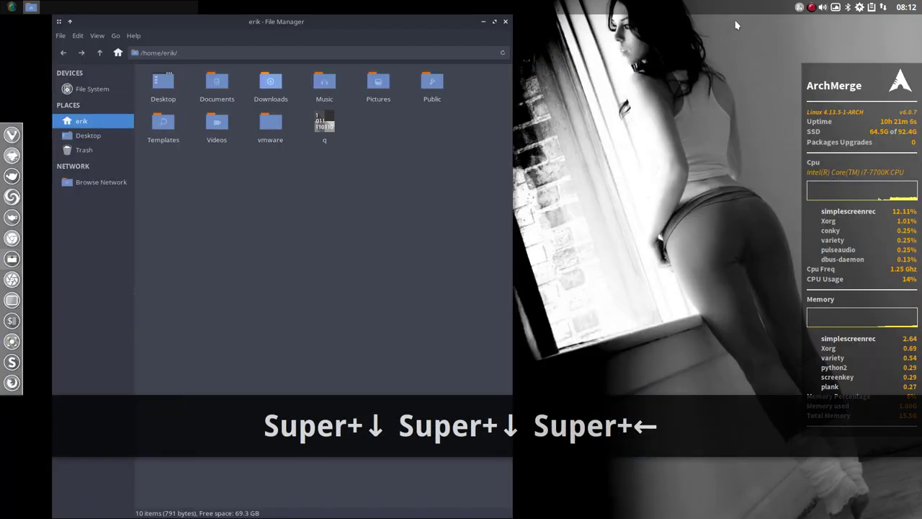
{"action": "key", "text": "super+Right"}
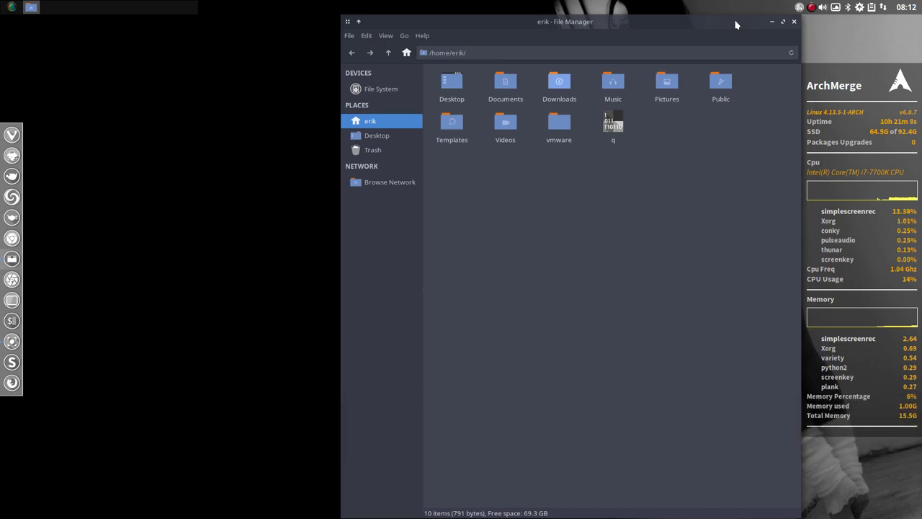
{"action": "key", "text": "super+Right"}
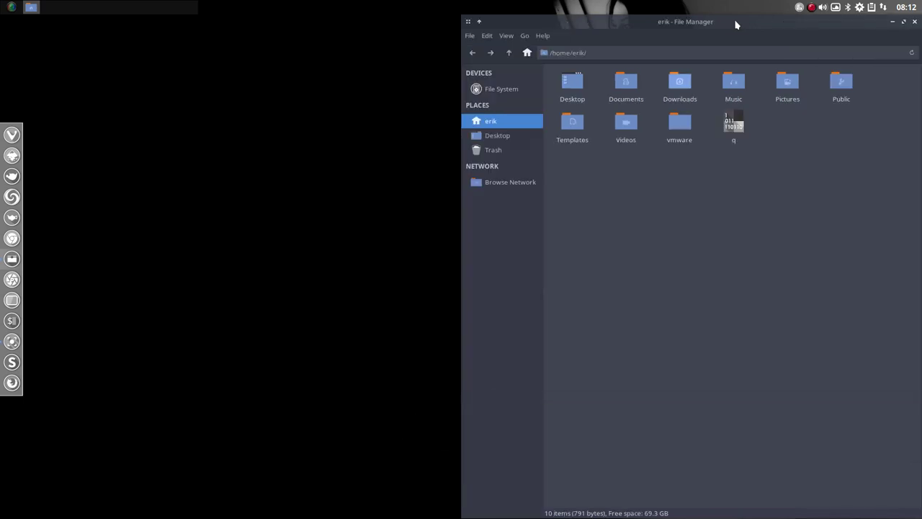
Step: Tile the file manager to the upper-right quarter, pull it free towards the middle of the desktop, and tile it back to that quarter
{"action": "key", "text": "super+9"}
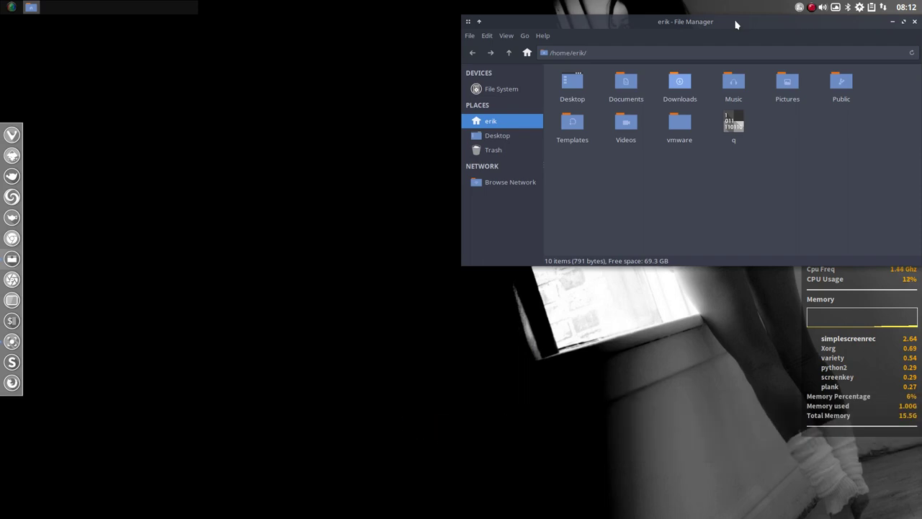
{"action": "left_click_drag", "start_coordinate": [683, 25], "coordinate": [549, 115]}
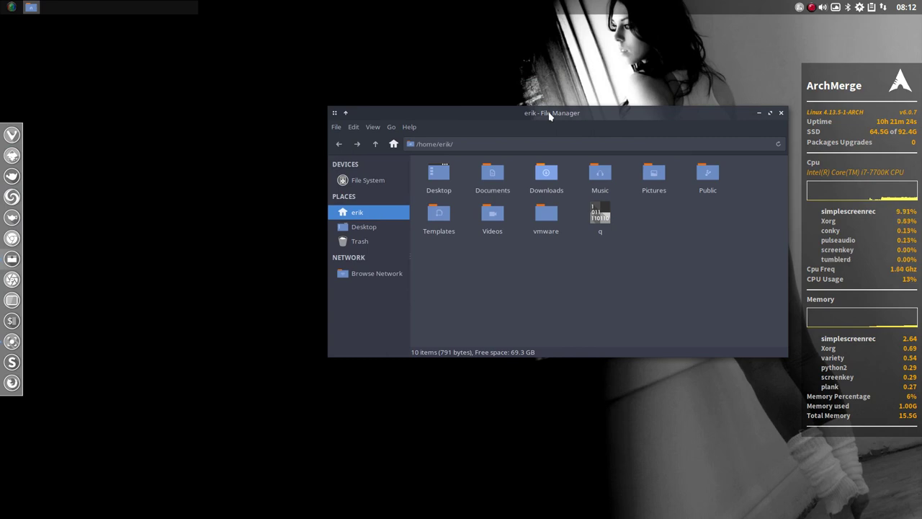
{"action": "key", "text": "super+9"}
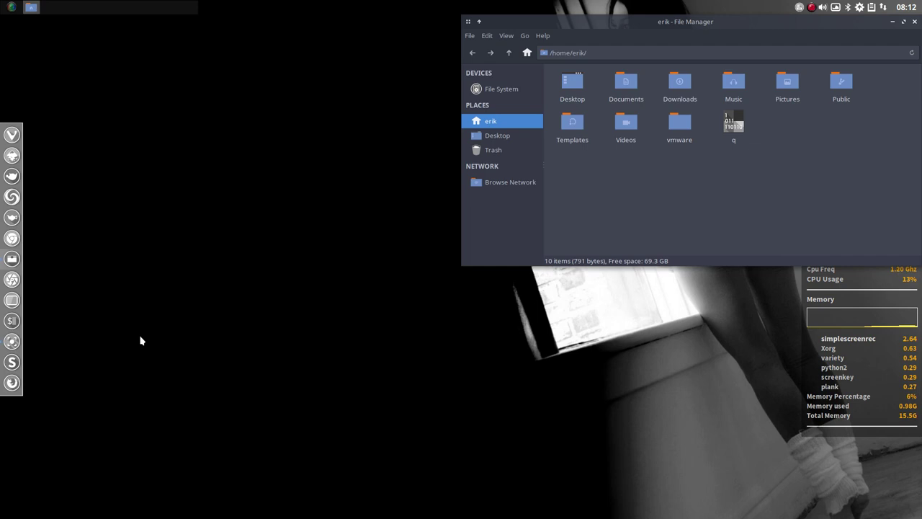
Step: Launch VLC media player through the application launcher
{"action": "key", "text": "super+shift+d"}
{"action": "type", "text": "vlc"}
{"action": "key", "text": "Return"}
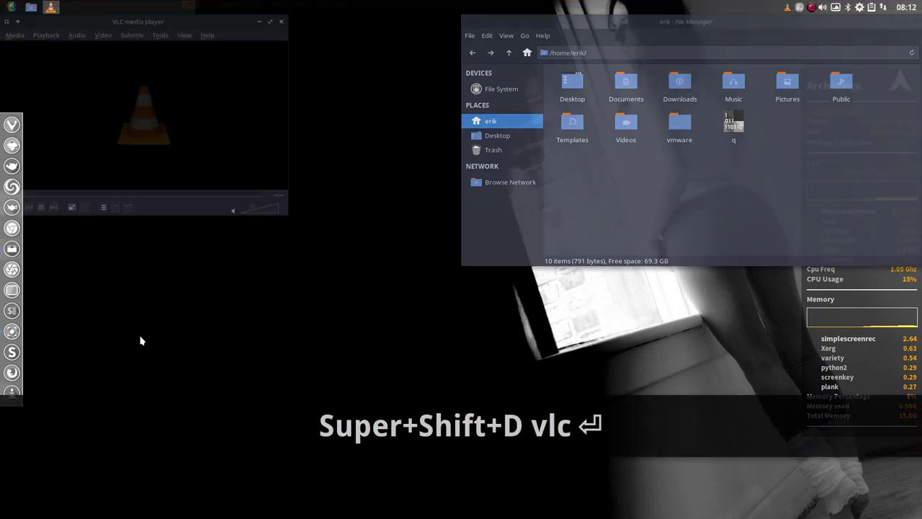
Step: Move the VLC window so that it overlaps the lower-left corner of the file manager window
{"action": "left_click_drag", "start_coordinate": [189, 25], "coordinate": [299, 178]}
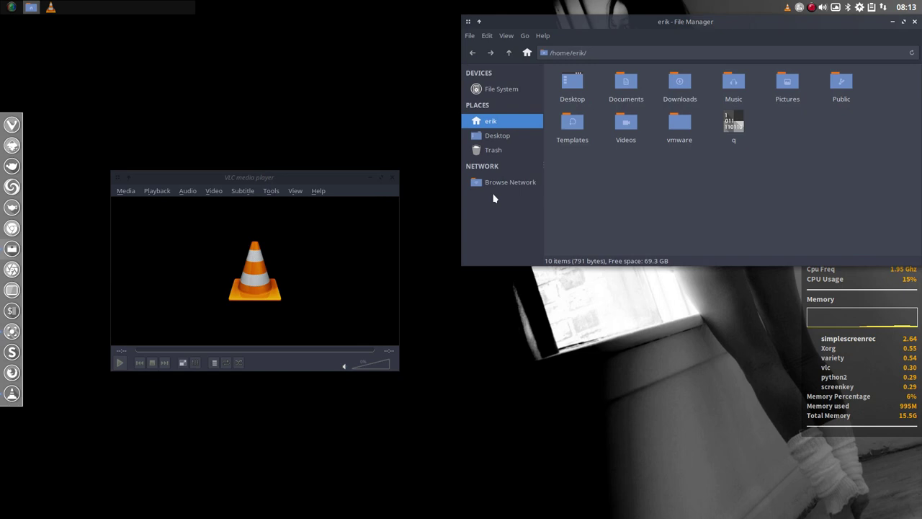
{"action": "left_click_drag", "start_coordinate": [300, 181], "coordinate": [311, 160]}
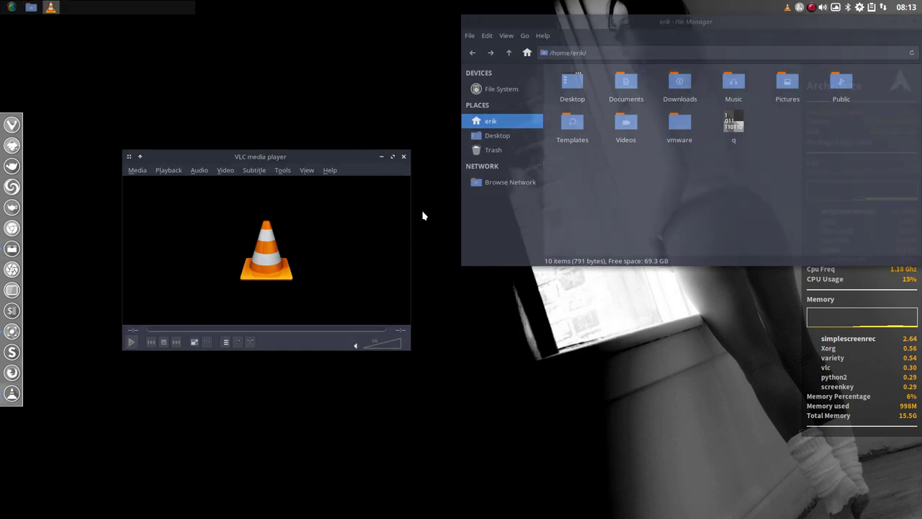
{"action": "left_click_drag", "start_coordinate": [356, 157], "coordinate": [545, 268]}
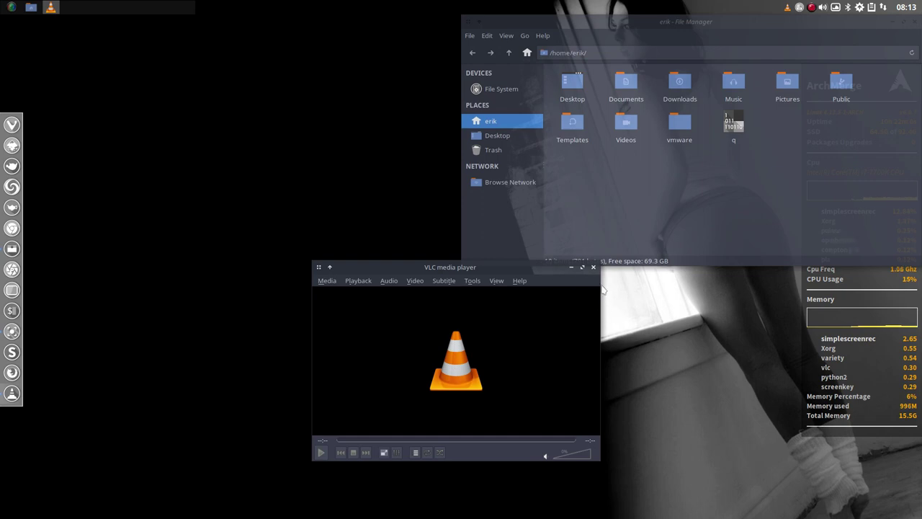
{"action": "mouse_move", "coordinate": [478, 271]}
{"action": "left_mouse_down"}
{"action": "mouse_move", "coordinate": [295, 177]}
{"action": "mouse_move", "coordinate": [488, 264]}
{"action": "mouse_move", "coordinate": [483, 256]}
{"action": "left_mouse_up"}
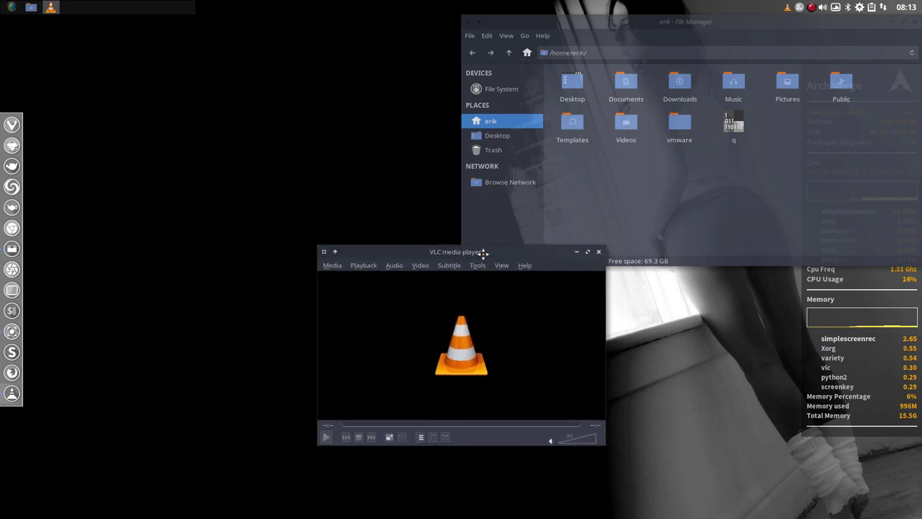
Step: Dismiss the opened desktop menu and switch focus back and forth between the file manager and VLC windows, ending on VLC
{"action": "right_click", "coordinate": [146, 274]}
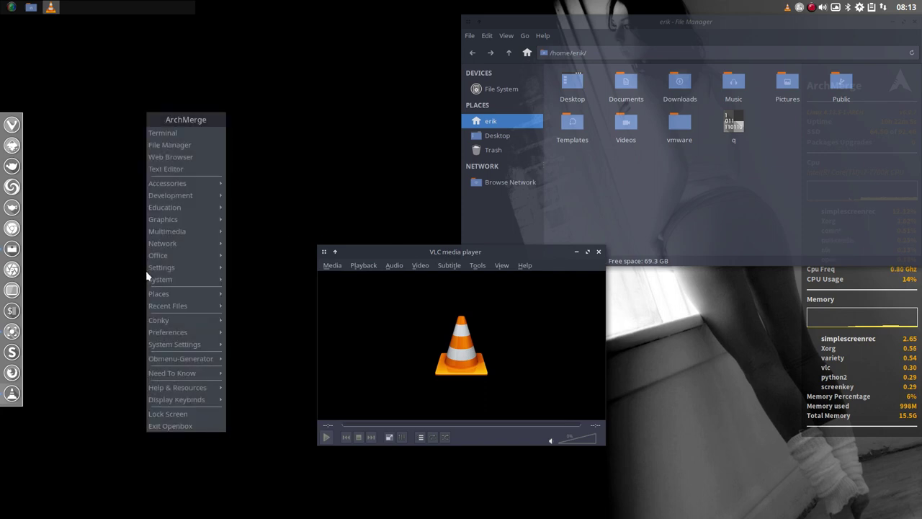
{"action": "left_click", "coordinate": [569, 238]}
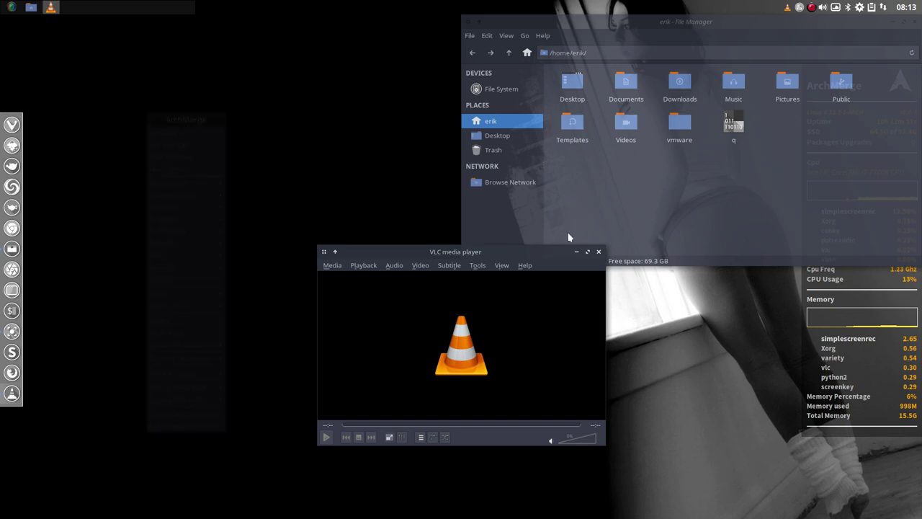
{"action": "left_click", "coordinate": [629, 201]}
{"action": "left_click", "coordinate": [415, 253]}
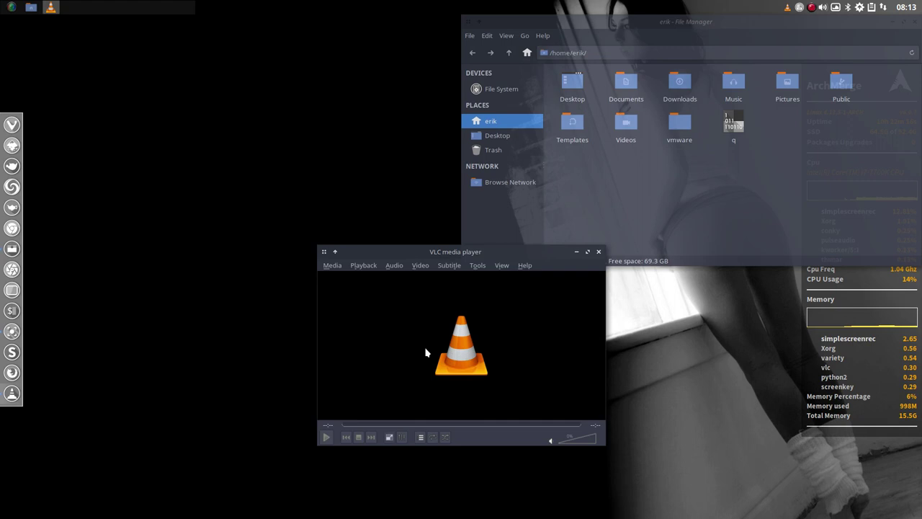
{"action": "left_click", "coordinate": [605, 202]}
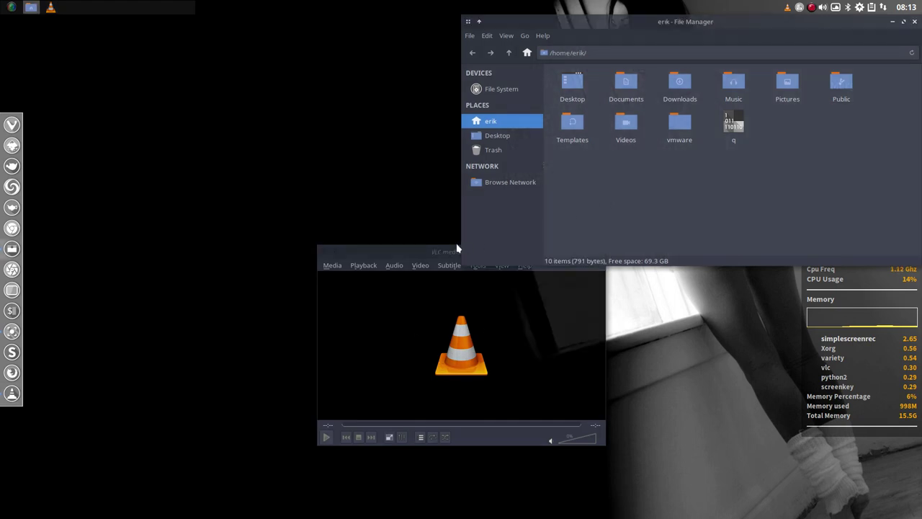
{"action": "left_click", "coordinate": [427, 253]}
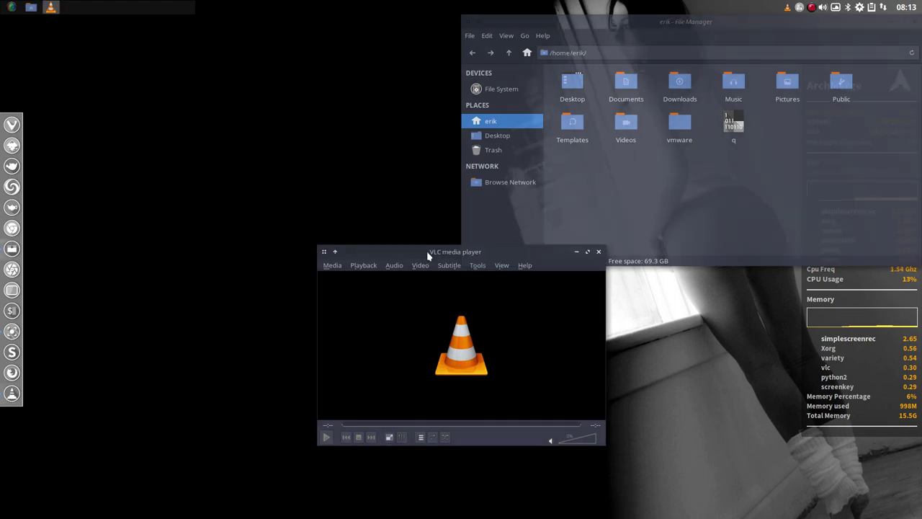
Step: Disable compositing through the Compositor preferences of the desktop menu
{"action": "right_click", "coordinate": [144, 295]}
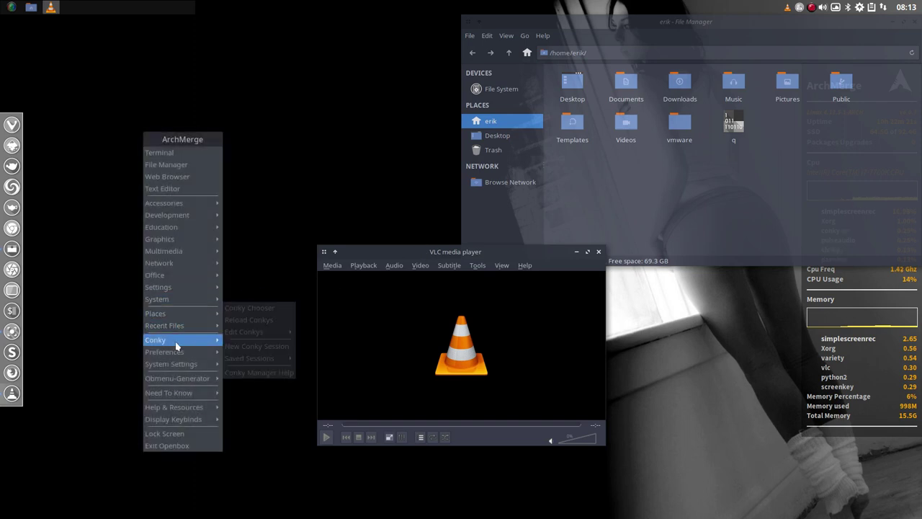
{"action": "mouse_move", "coordinate": [179, 351]}
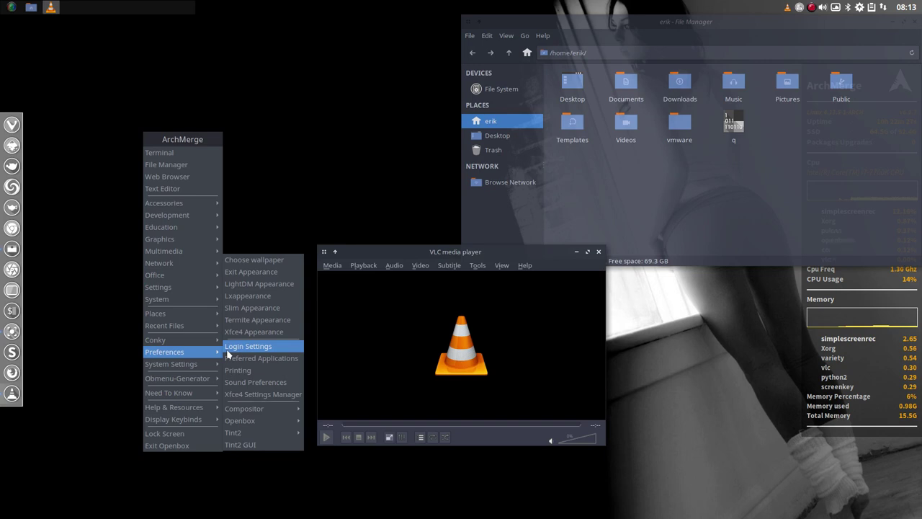
{"action": "mouse_move", "coordinate": [260, 412]}
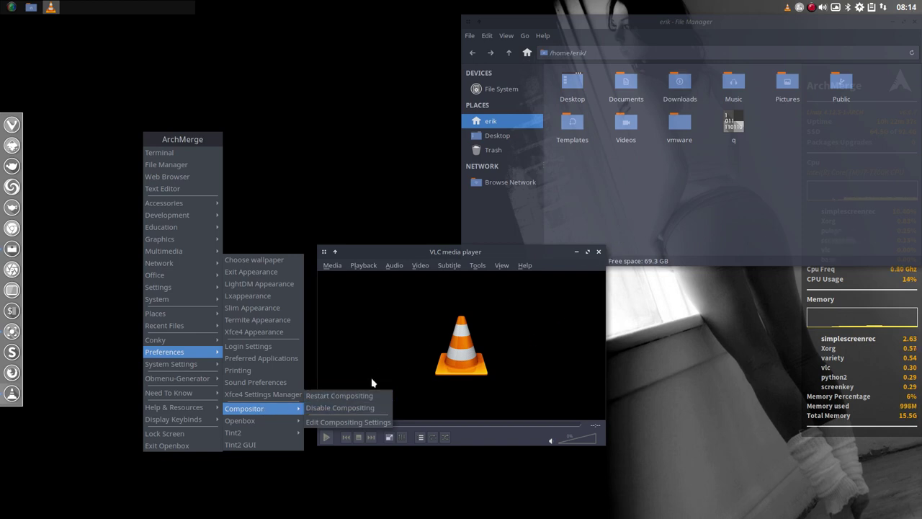
{"action": "left_click", "coordinate": [350, 411]}
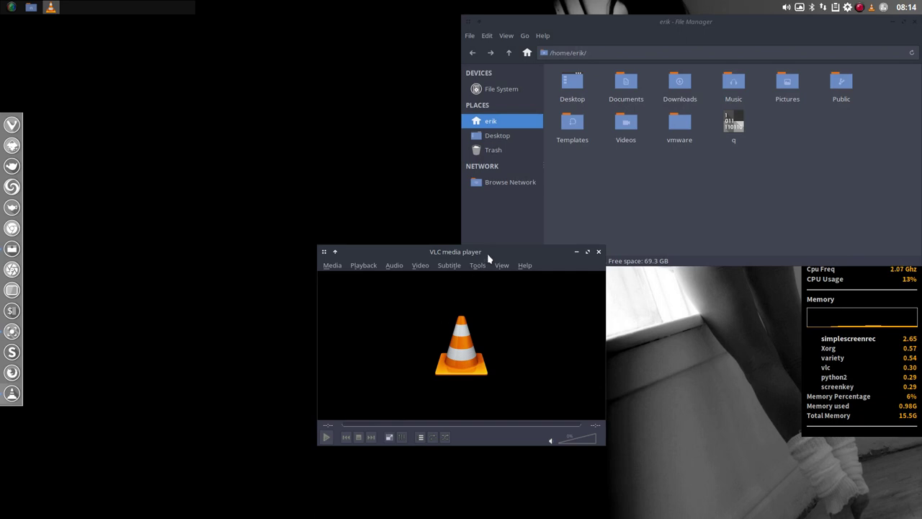
Step: Move VLC clear of the file manager and back over its lower-left corner, then switch focus between both windows, ending on VLC
{"action": "left_click_drag", "start_coordinate": [489, 252], "coordinate": [285, 196]}
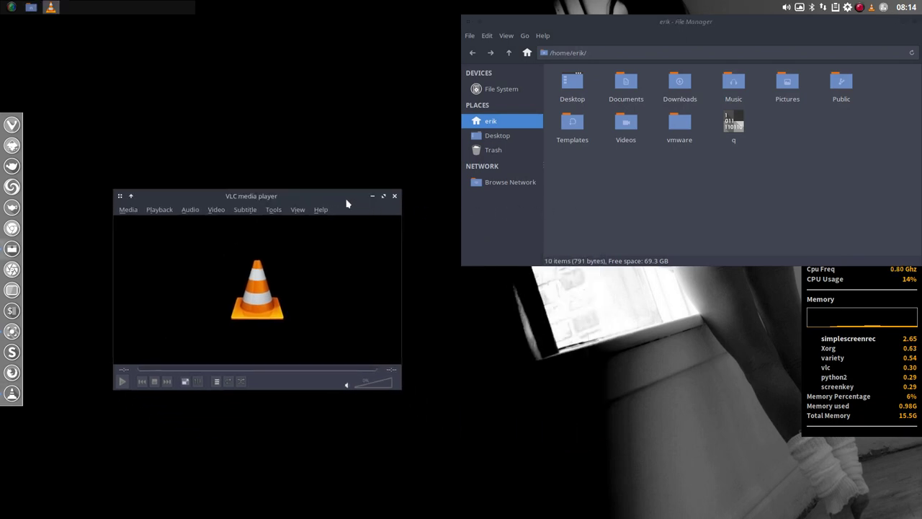
{"action": "left_click_drag", "start_coordinate": [346, 202], "coordinate": [543, 228]}
{"action": "left_click", "coordinate": [647, 186]}
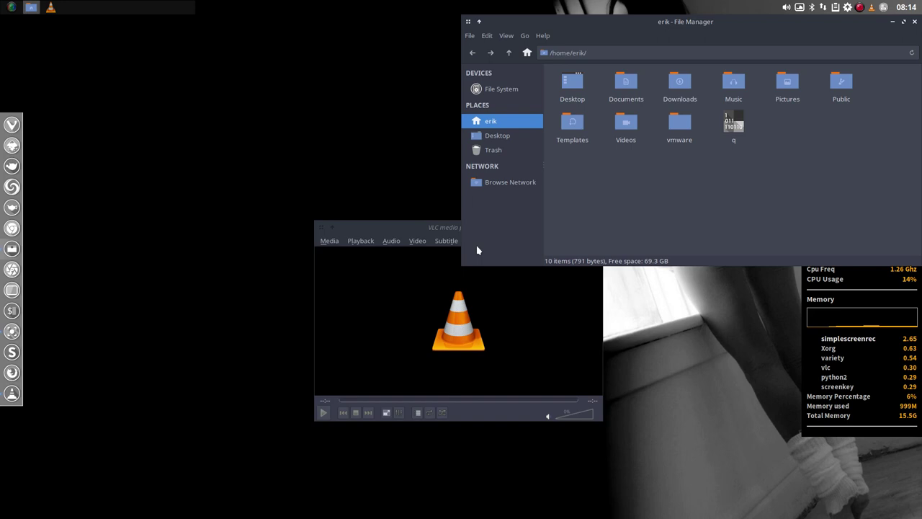
{"action": "left_click", "coordinate": [411, 232]}
{"action": "left_click", "coordinate": [556, 227]}
{"action": "left_click", "coordinate": [422, 225]}
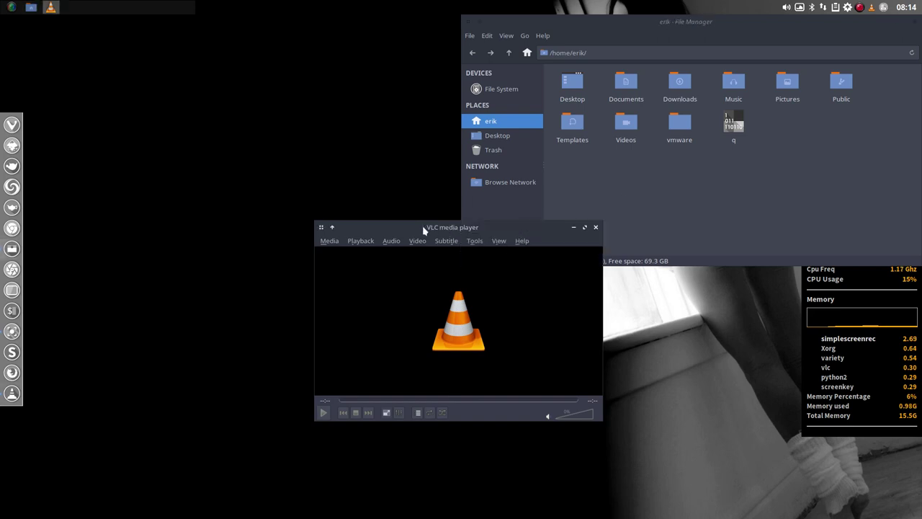
Step: Move VLC to the empty upper-left area of the desktop and alternate focus between the file manager and VLC, ending on VLC
{"action": "left_click_drag", "start_coordinate": [422, 226], "coordinate": [235, 88]}
{"action": "left_click", "coordinate": [607, 196]}
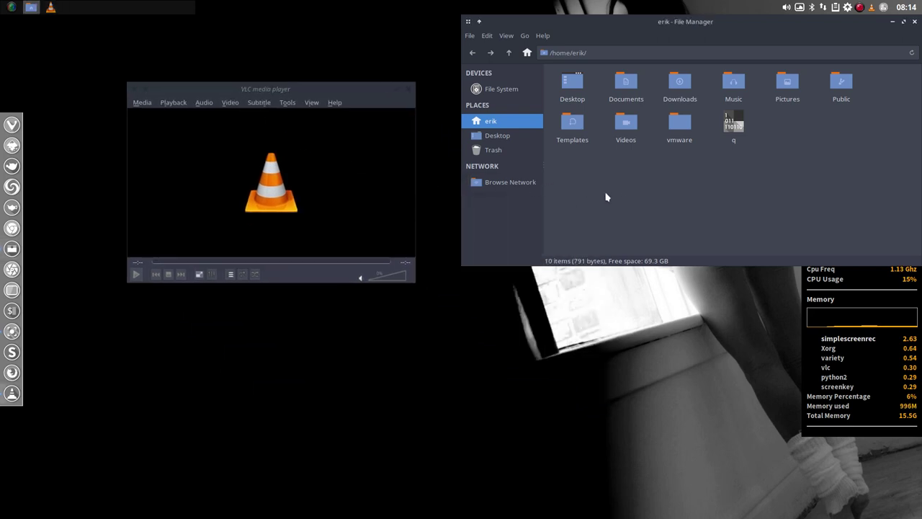
{"action": "left_click", "coordinate": [362, 95]}
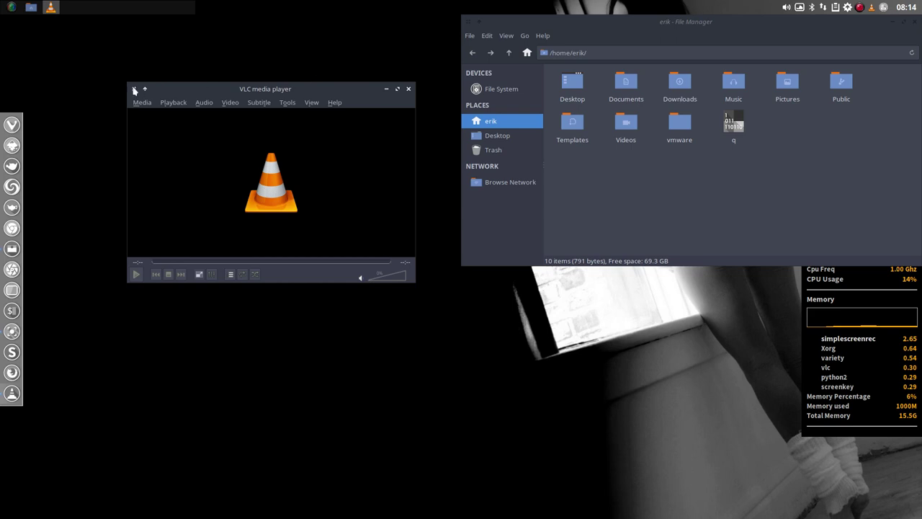
{"action": "left_click", "coordinate": [604, 61]}
{"action": "left_click", "coordinate": [319, 89]}
Step: Arrange the file manager at the upper middle of the desktop with the VLC window just below it, without overlap
{"action": "left_click_drag", "start_coordinate": [319, 90], "coordinate": [497, 251]}
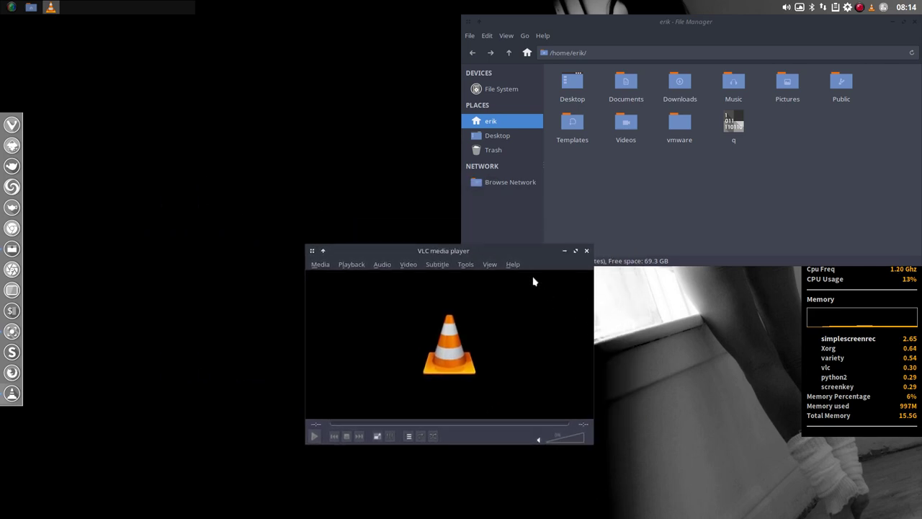
{"action": "mouse_move", "coordinate": [508, 255]}
{"action": "left_mouse_down"}
{"action": "mouse_move", "coordinate": [527, 238]}
{"action": "mouse_move", "coordinate": [511, 237]}
{"action": "left_mouse_up"}
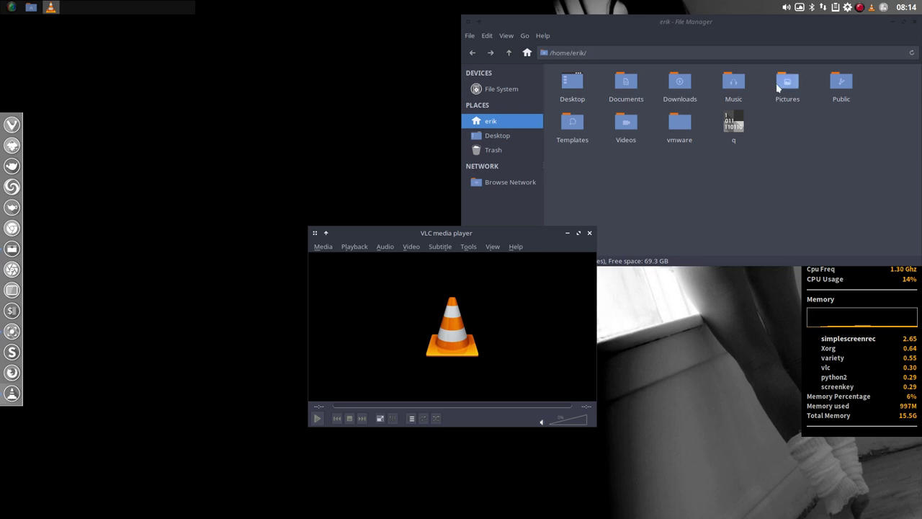
{"action": "left_click_drag", "start_coordinate": [768, 21], "coordinate": [527, 21]}
{"action": "left_click", "coordinate": [510, 313]}
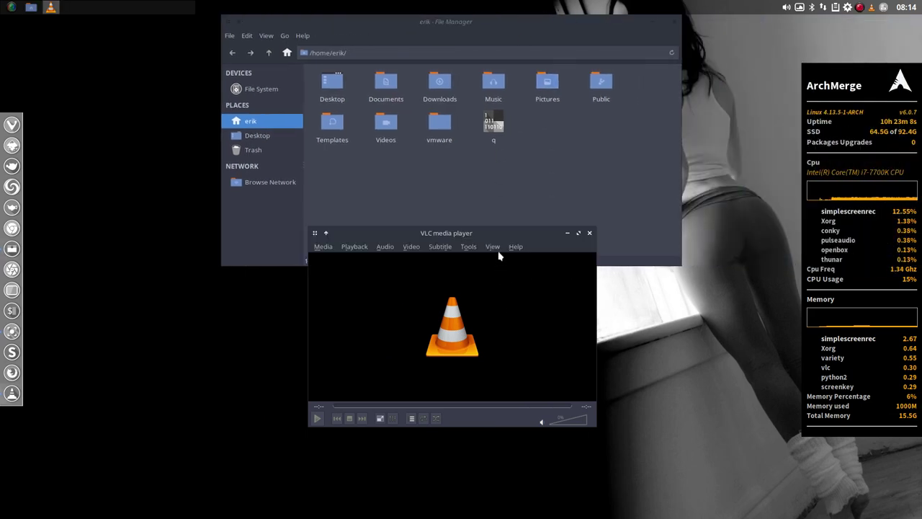
{"action": "left_click_drag", "start_coordinate": [501, 241], "coordinate": [574, 299]}
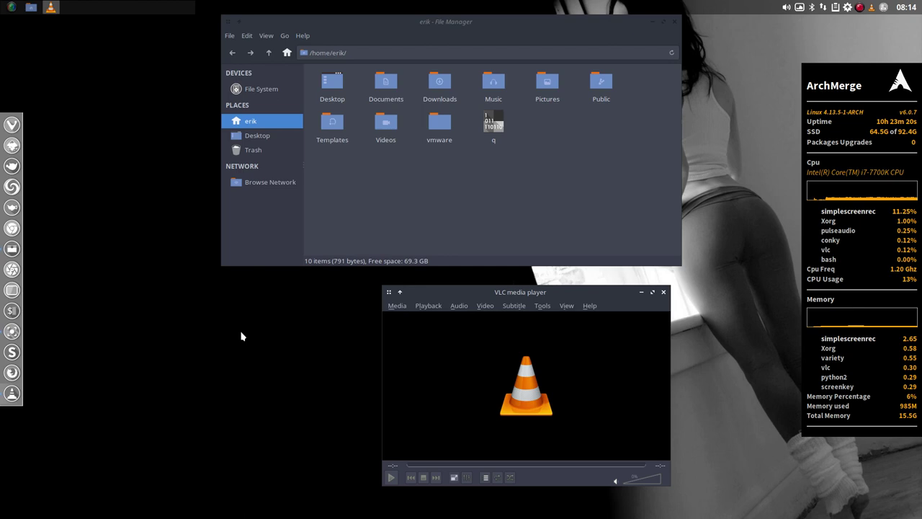
Step: Open a terminal and move its window so that it overlaps both the file manager and VLC
{"action": "key", "text": "ctrl+alt+t"}
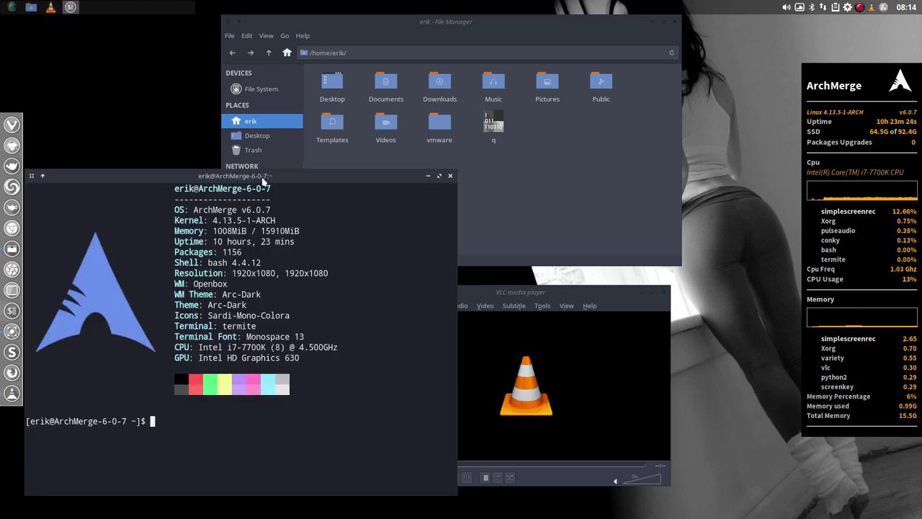
{"action": "left_click_drag", "start_coordinate": [263, 181], "coordinate": [299, 127]}
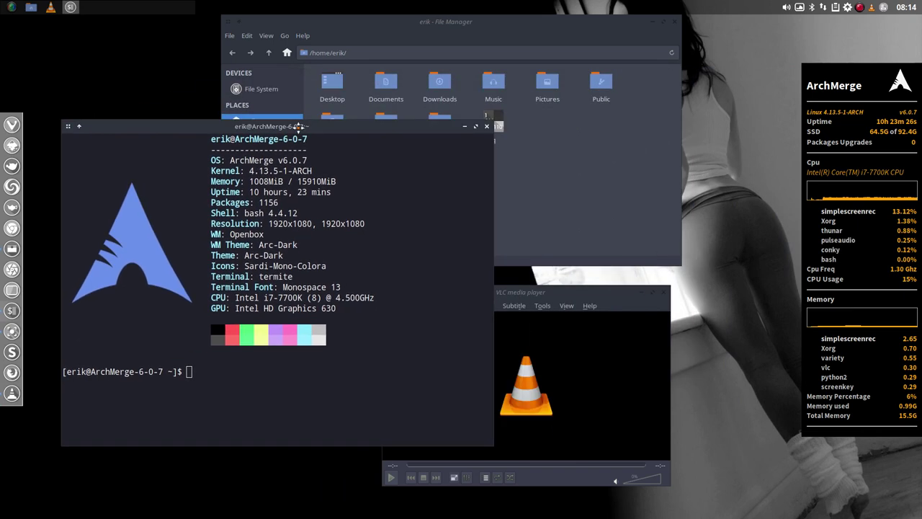
Step: Enable compositing through the Compositor preferences of the desktop menu
{"action": "right_click", "coordinate": [718, 299]}
{"action": "mouse_move", "coordinate": [719, 311]}
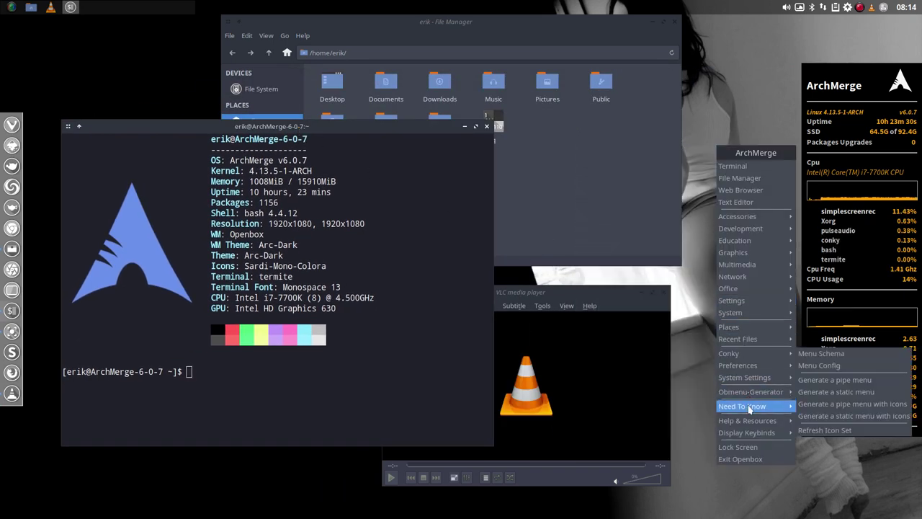
{"action": "mouse_move", "coordinate": [753, 366]}
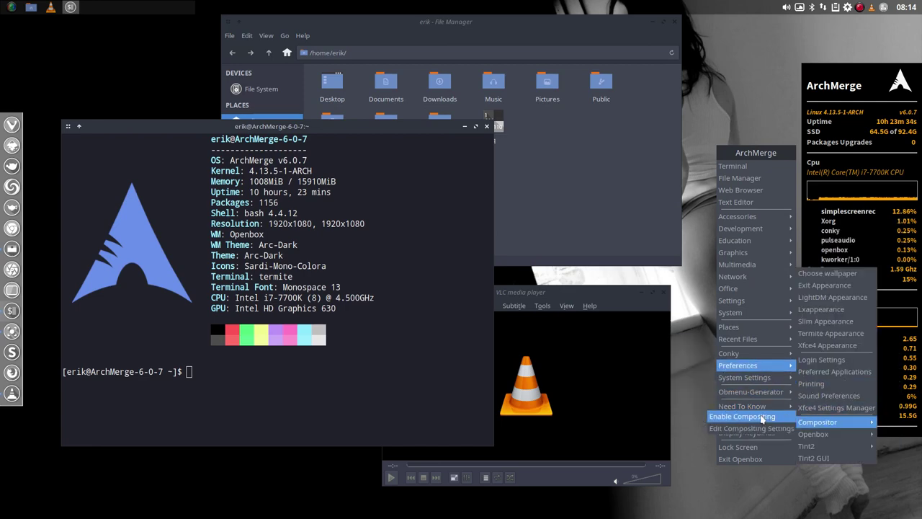
{"action": "left_click", "coordinate": [760, 420]}
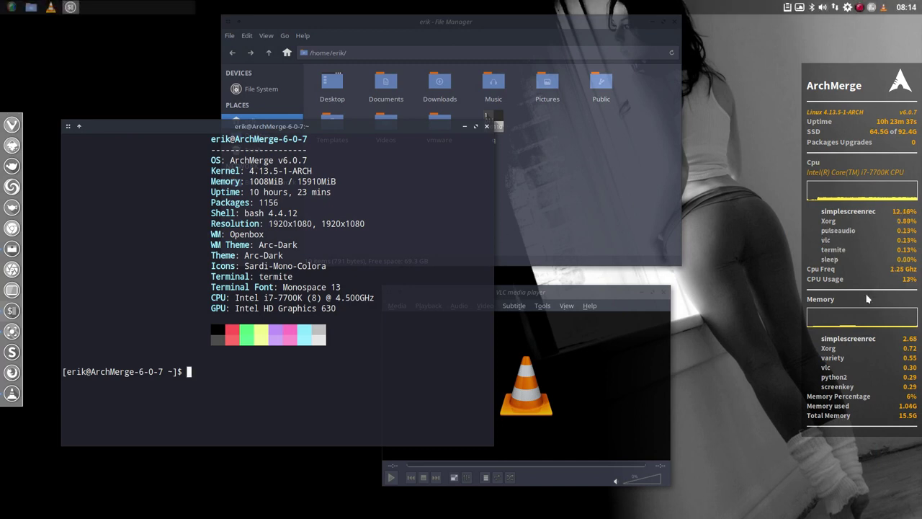
Step: Move VLC further right and switch focus from VLC to the file manager, ending on the terminal
{"action": "left_click", "coordinate": [617, 358]}
{"action": "left_click_drag", "start_coordinate": [566, 292], "coordinate": [672, 301]}
{"action": "left_click", "coordinate": [598, 206]}
{"action": "left_click", "coordinate": [371, 184]}
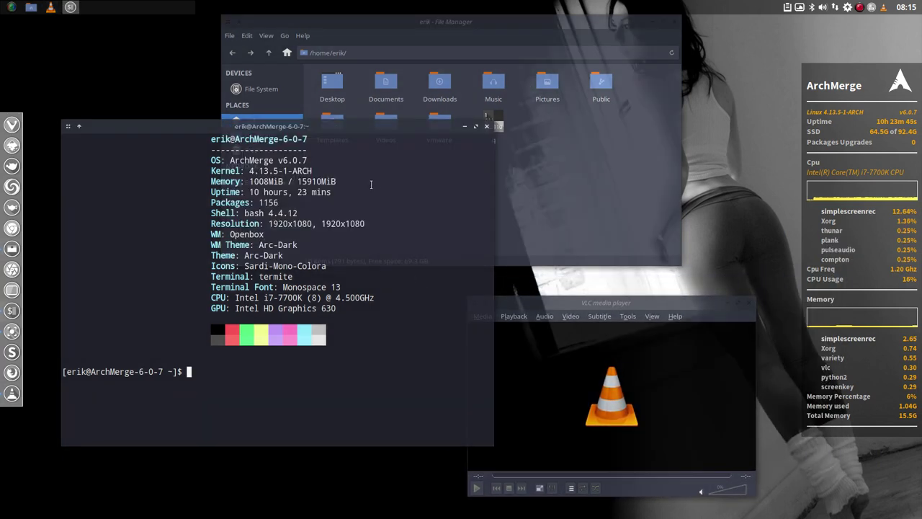
Step: Stop the compositor from the terminal with the command killall compton
{"action": "type", "text": "ki"}
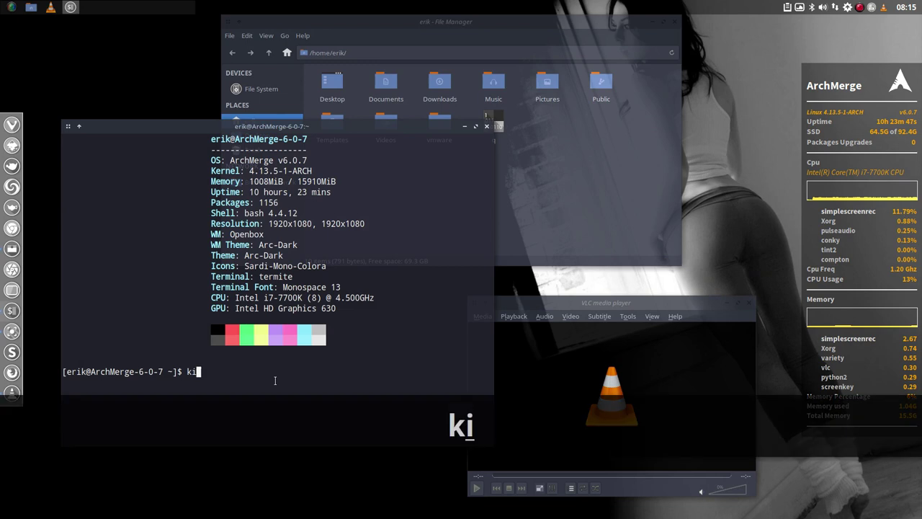
{"action": "type", "text": "llall con"}
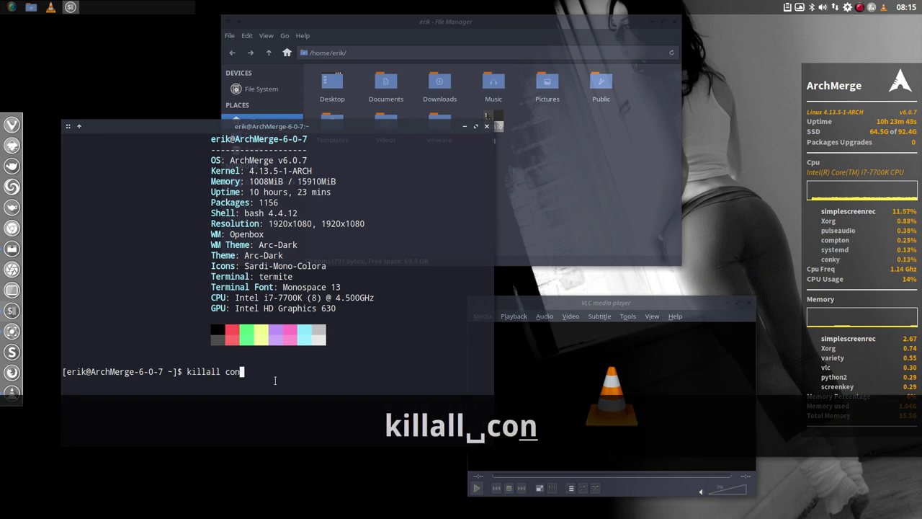
{"action": "key", "text": "BackSpace"}
{"action": "type", "text": "m"}
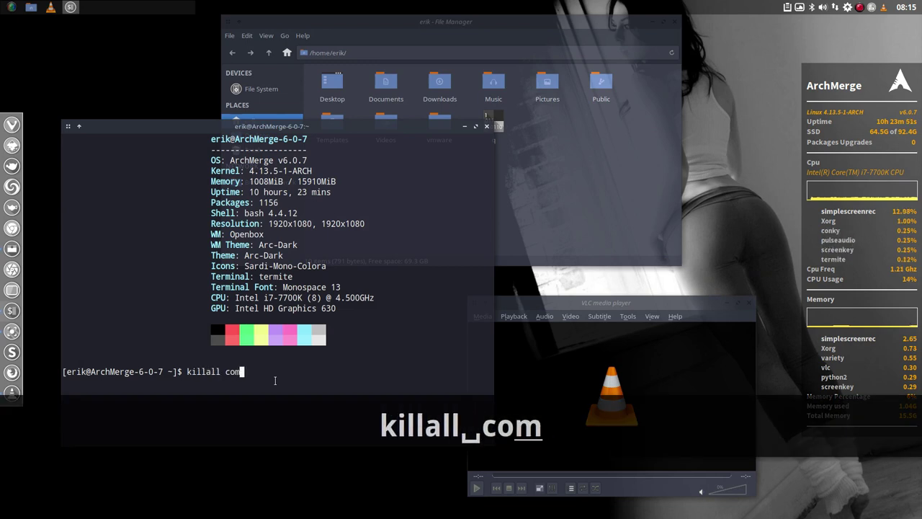
{"action": "type", "text": "pton"}
{"action": "key", "text": "Return"}
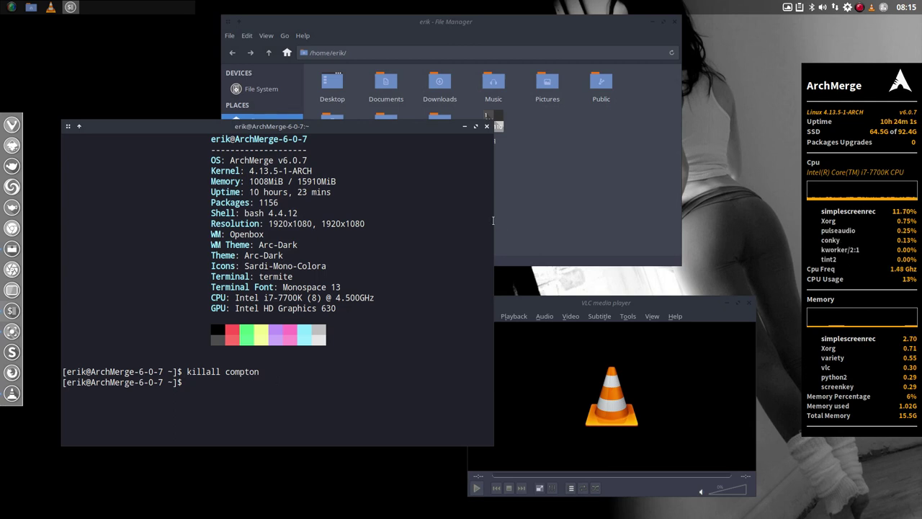
Step: Show hidden files in the home folder, open the .config folder and select compton.conf
{"action": "left_click", "coordinate": [545, 206]}
{"action": "key", "text": "ctrl+h"}
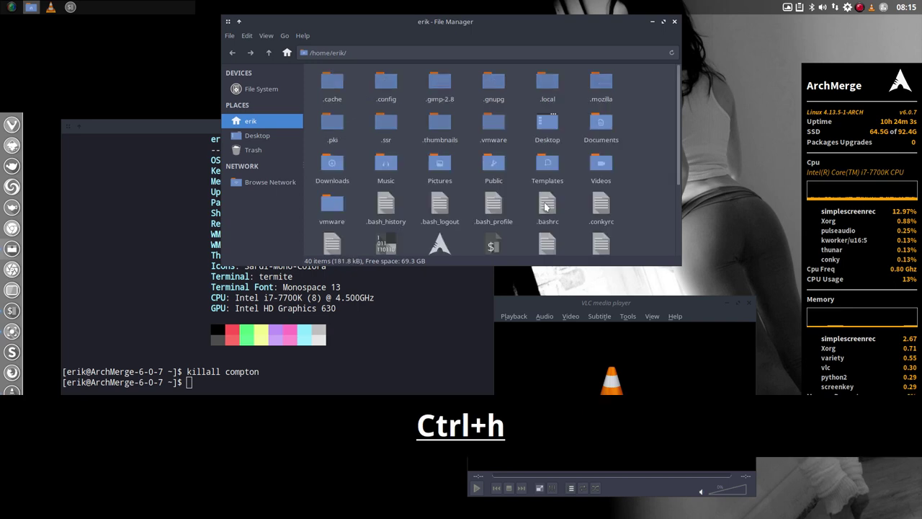
{"action": "double_click", "coordinate": [386, 86]}
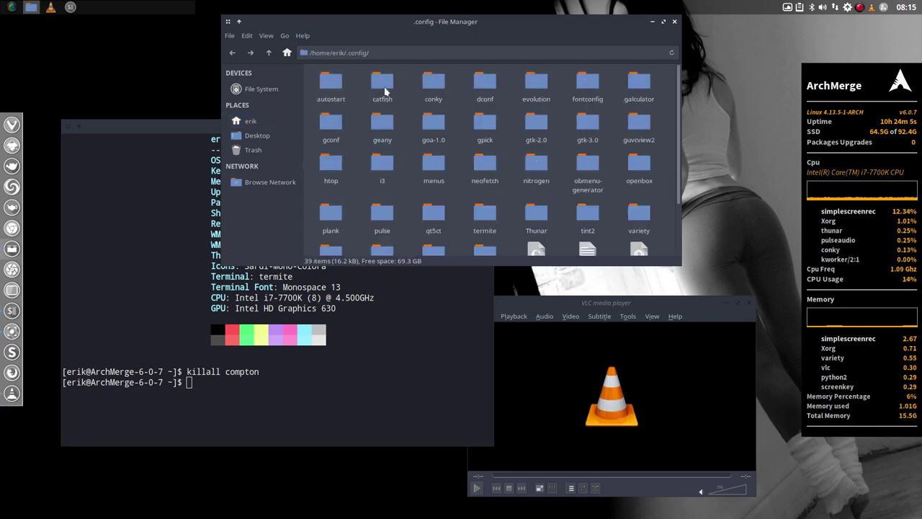
{"action": "scroll", "coordinate": [409, 171], "scroll_direction": "down", "scroll_amount": 3}
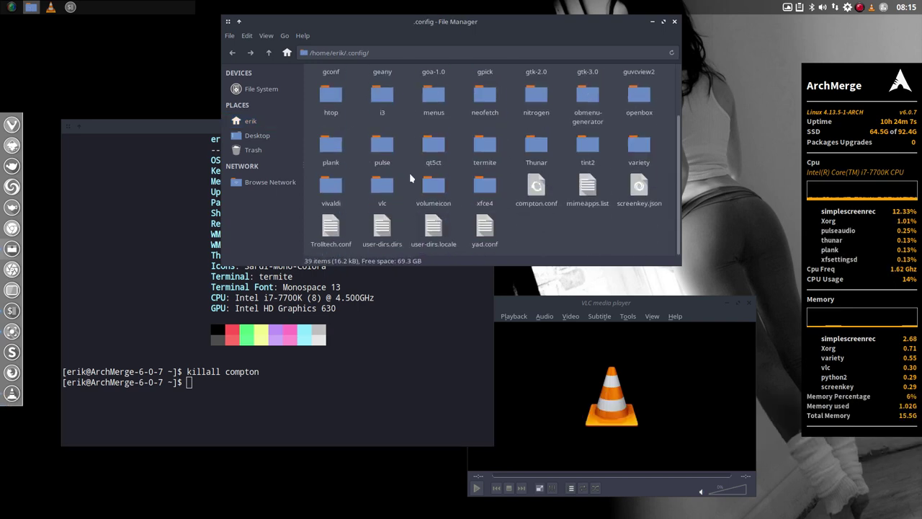
{"action": "left_click", "coordinate": [536, 189]}
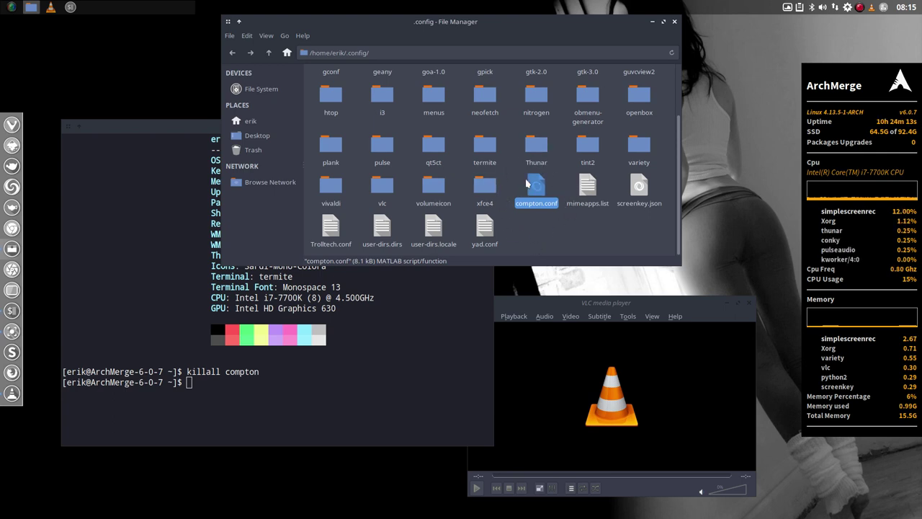
Step: Open the i3 folder and select its own compton.conf
{"action": "double_click", "coordinate": [382, 97]}
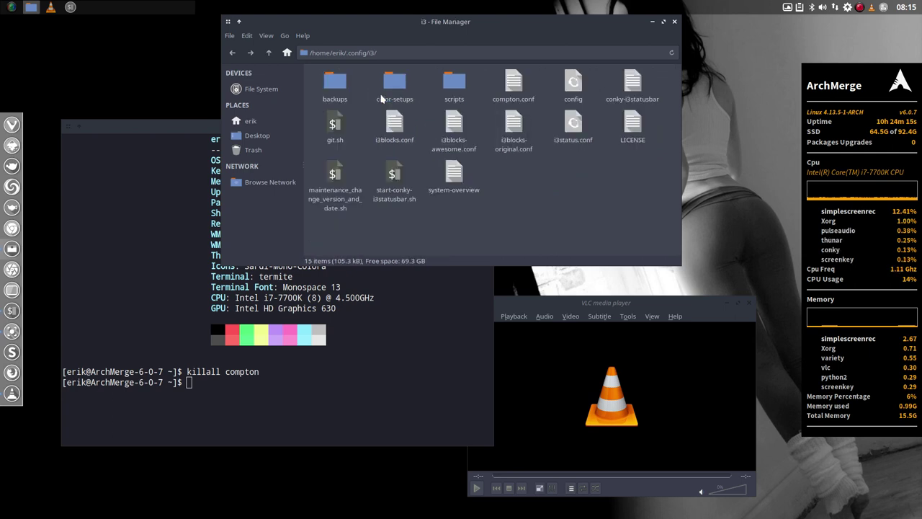
{"action": "left_click", "coordinate": [514, 88]}
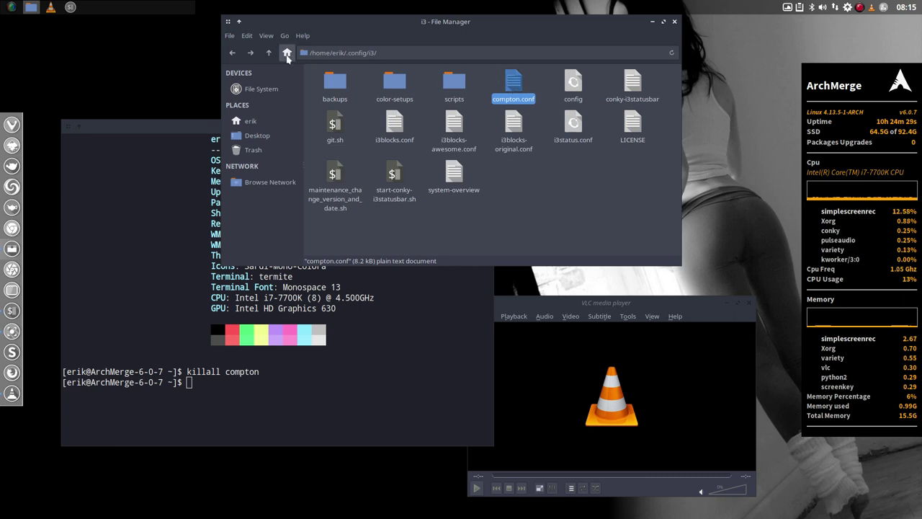
Step: Return to the .config folder and open its compton.conf in the text editor
{"action": "left_click", "coordinate": [269, 53]}
{"action": "scroll", "coordinate": [442, 156], "scroll_direction": "down", "scroll_amount": 2}
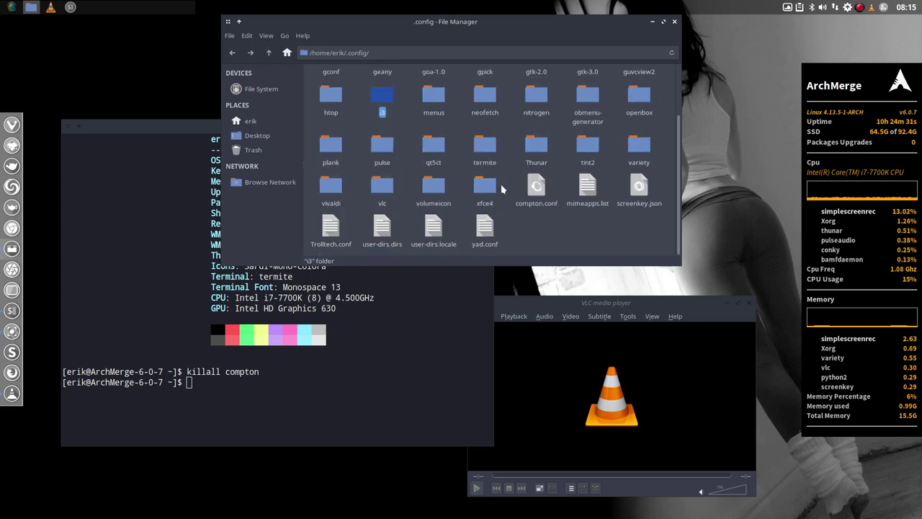
{"action": "key", "text": "Return"}
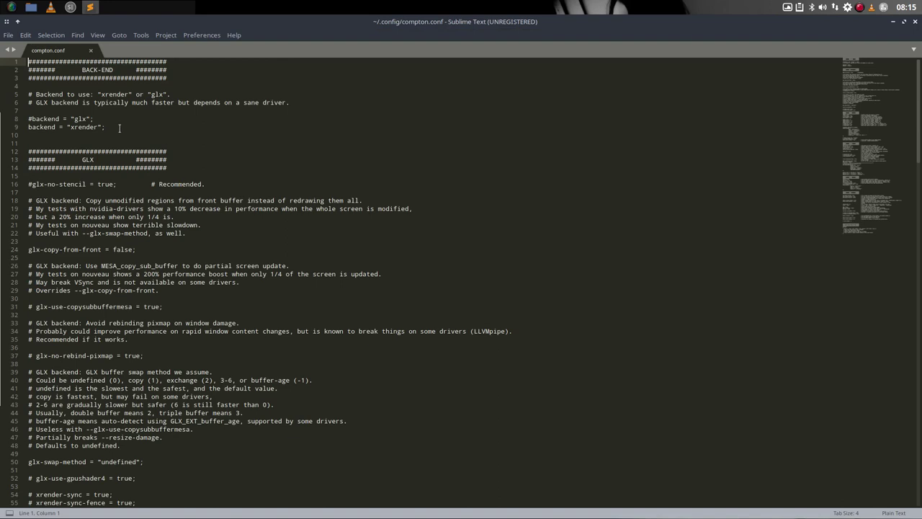
Step: Examine the glx and xrender backend lines and the GLX and Shadow sections of compton.conf
{"action": "left_click", "coordinate": [120, 128]}
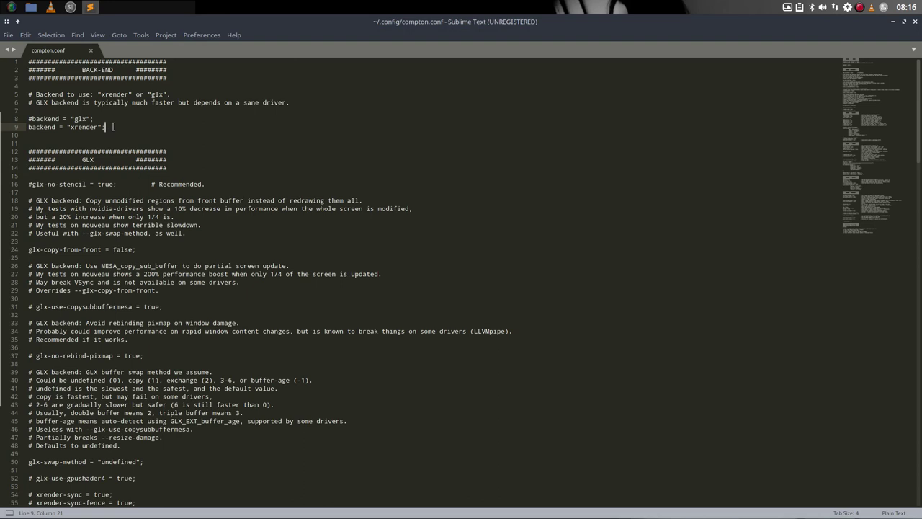
{"action": "key", "text": "shift+Up"}
{"action": "key", "text": "shift+Home"}
{"action": "key", "text": "End"}
{"action": "left_click", "coordinate": [77, 124]}
{"action": "scroll", "coordinate": [72, 273], "scroll_direction": "down", "scroll_amount": 2}
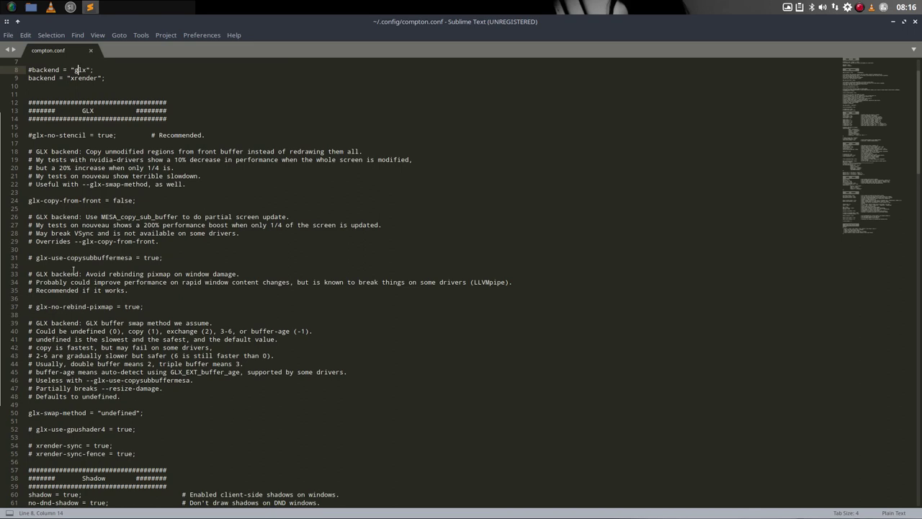
{"action": "scroll", "coordinate": [72, 270], "scroll_direction": "down", "scroll_amount": 4}
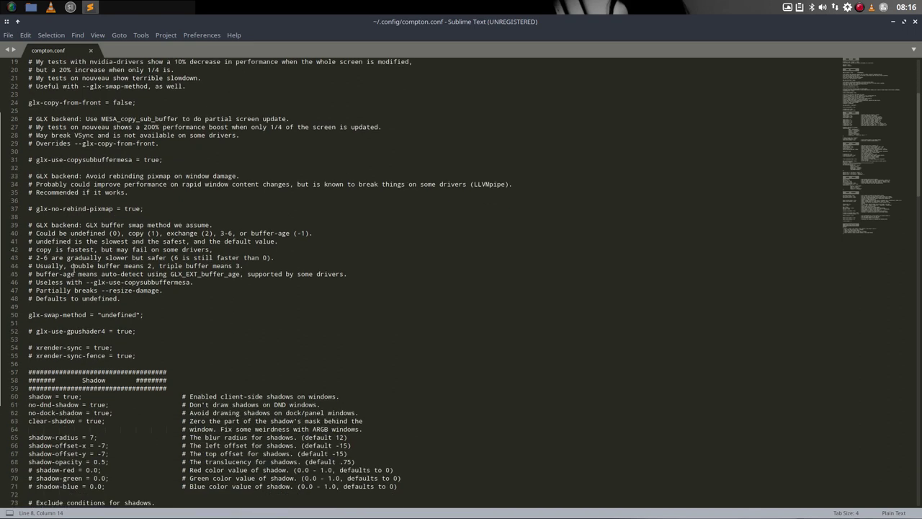
{"action": "scroll", "coordinate": [72, 269], "scroll_direction": "down", "scroll_amount": 4}
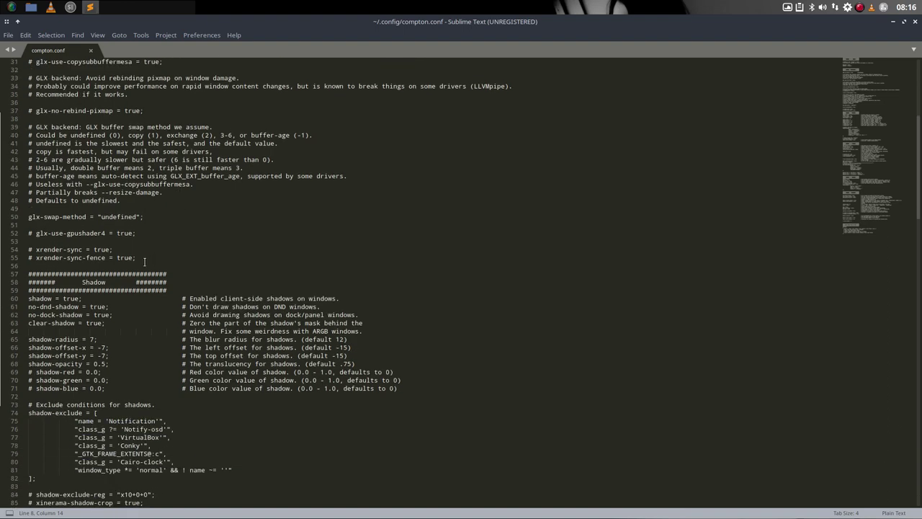
Step: Examine the shadow setting and the menu, inactive and frame opacity settings in compton.conf
{"action": "scroll", "coordinate": [144, 262], "scroll_direction": "down", "scroll_amount": 3}
{"action": "left_click", "coordinate": [72, 224]}
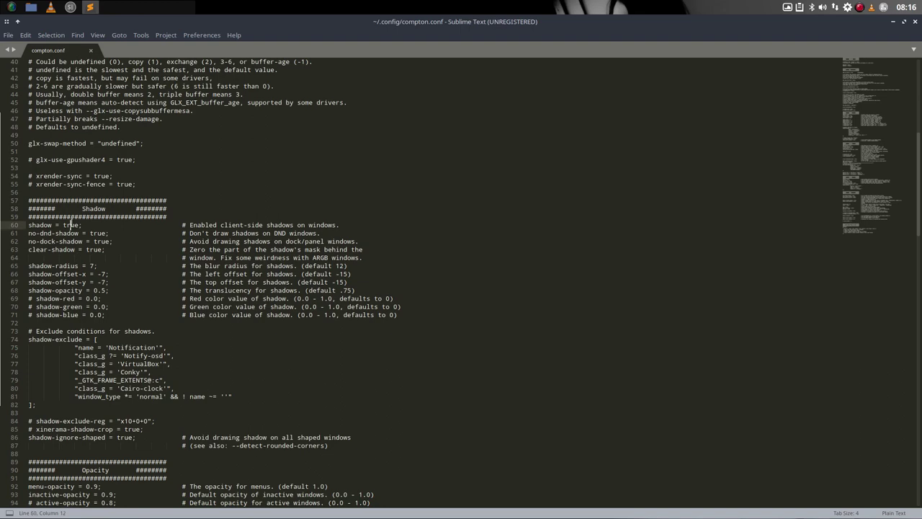
{"action": "double_click", "coordinate": [73, 225]}
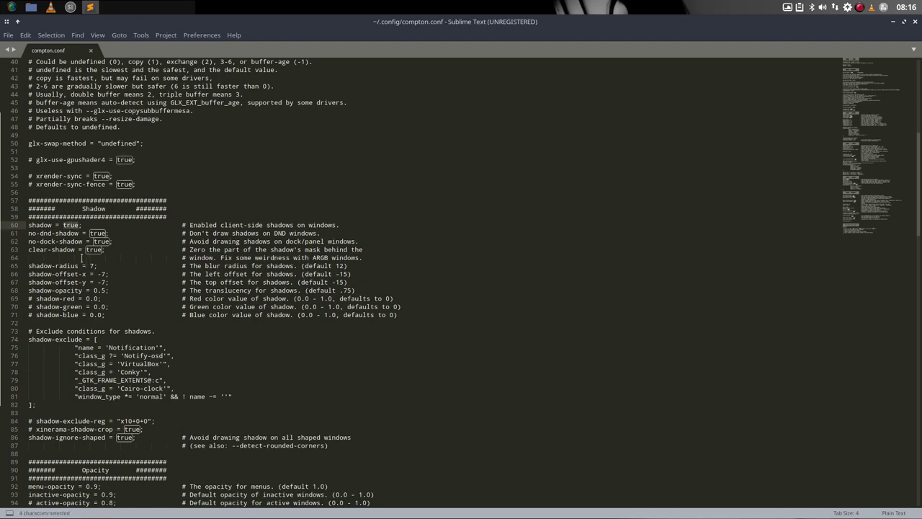
{"action": "scroll", "coordinate": [81, 258], "scroll_direction": "down", "scroll_amount": 8}
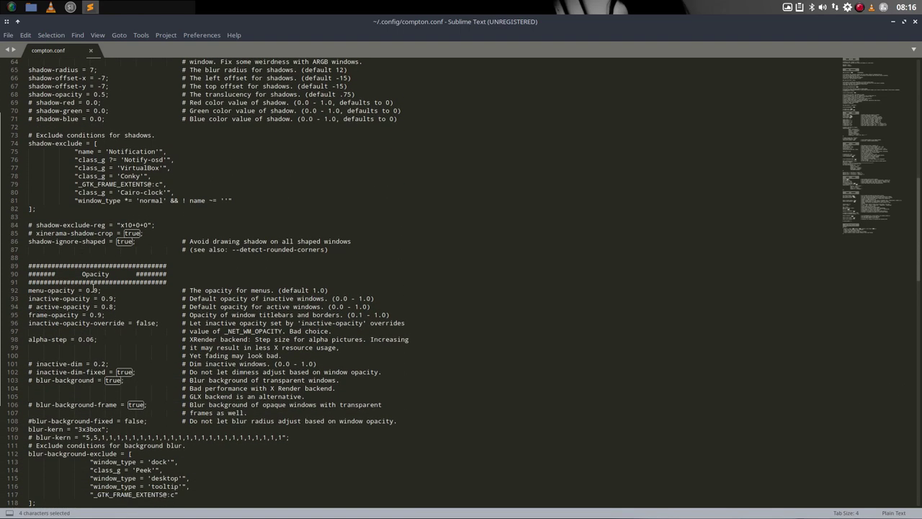
{"action": "left_click_drag", "start_coordinate": [86, 290], "coordinate": [98, 290]}
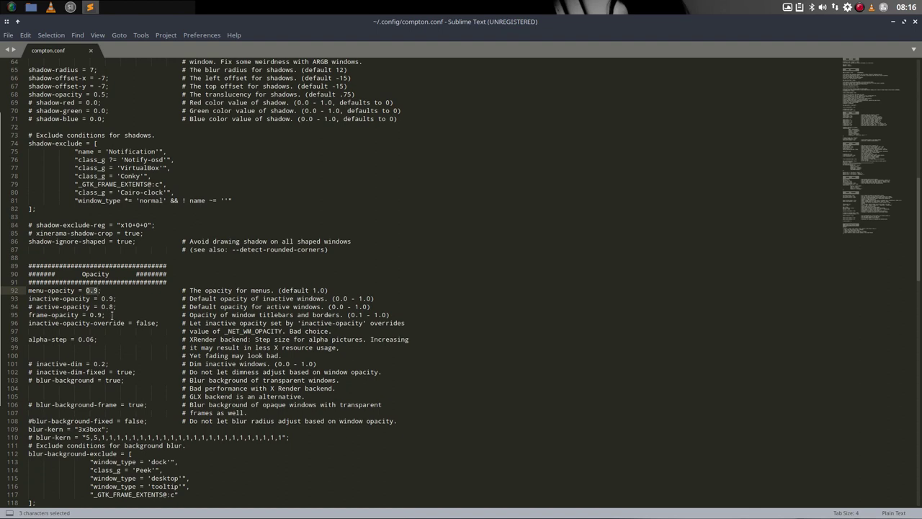
{"action": "left_click", "coordinate": [59, 298]}
{"action": "mouse_move", "coordinate": [101, 298]}
{"action": "left_mouse_down"}
{"action": "mouse_move", "coordinate": [113, 298]}
{"action": "mouse_move", "coordinate": [90, 290]}
{"action": "mouse_move", "coordinate": [105, 290]}
{"action": "left_mouse_up"}
{"action": "scroll", "coordinate": [116, 321], "scroll_direction": "down", "scroll_amount": 1}
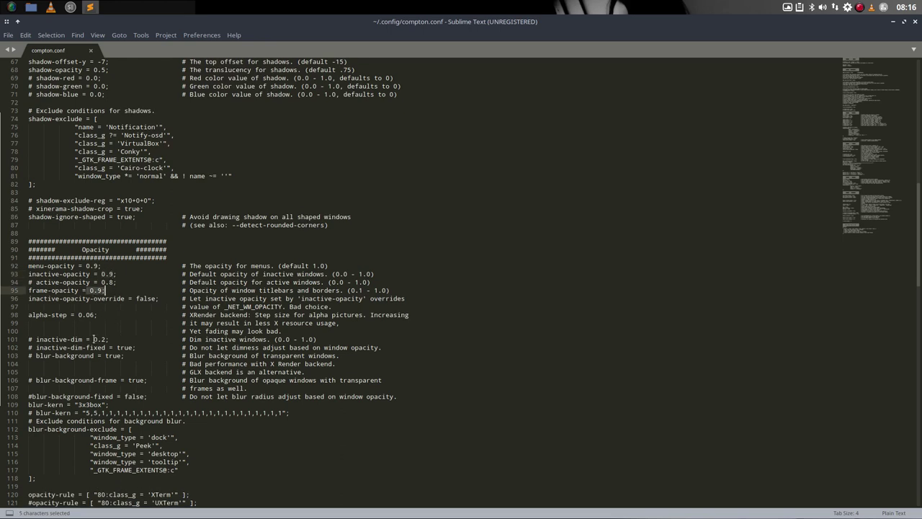
Step: Examine the background blur settings, the XTerm opacity-rule line and the Fading and Other sections of compton.conf
{"action": "scroll", "coordinate": [93, 336], "scroll_direction": "down", "scroll_amount": 3}
{"action": "scroll", "coordinate": [93, 339], "scroll_direction": "down", "scroll_amount": 2}
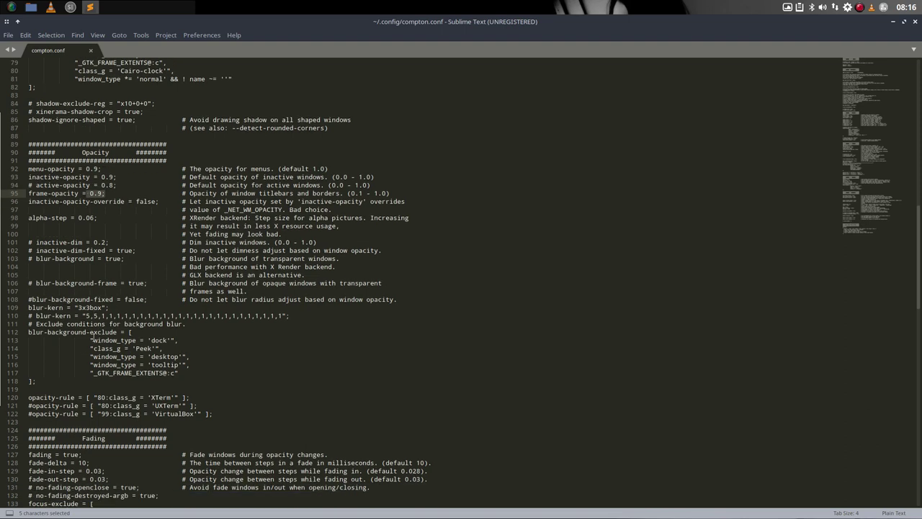
{"action": "scroll", "coordinate": [93, 337], "scroll_direction": "down", "scroll_amount": 2}
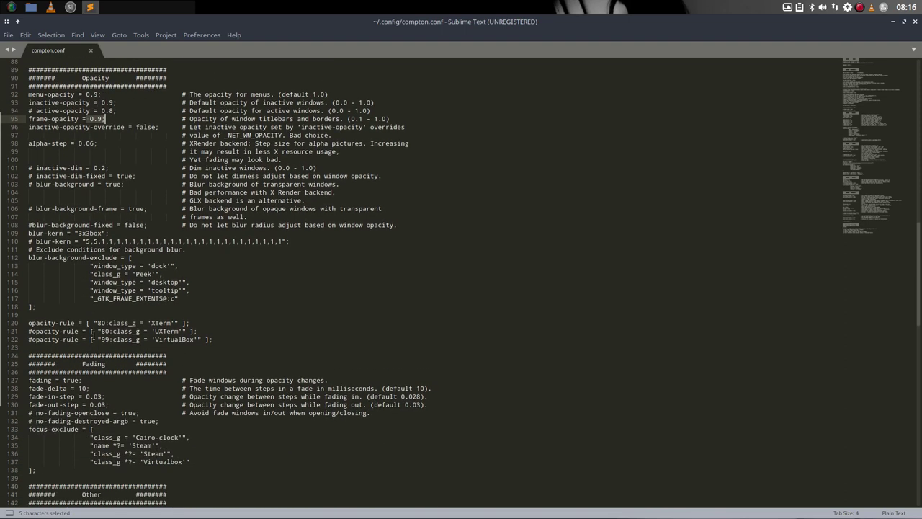
{"action": "left_click_drag", "start_coordinate": [29, 323], "coordinate": [187, 323]}
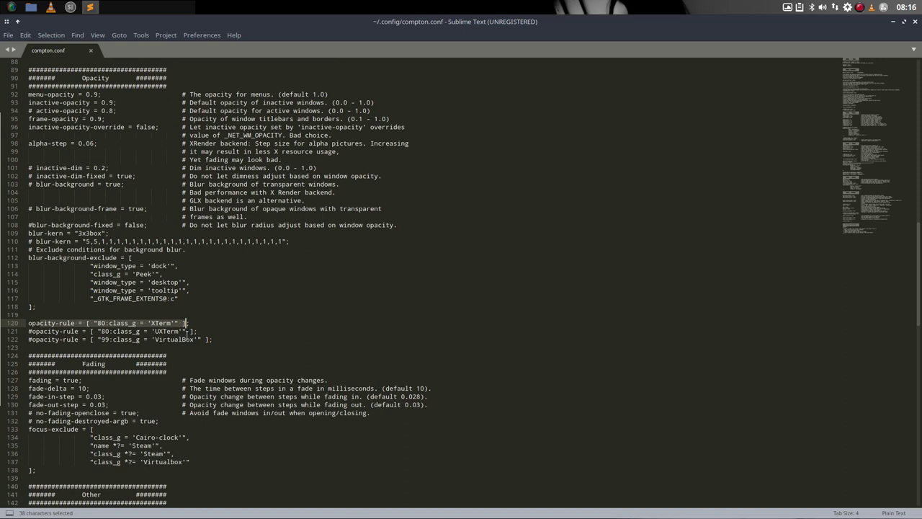
{"action": "scroll", "coordinate": [190, 332], "scroll_direction": "down", "scroll_amount": 4}
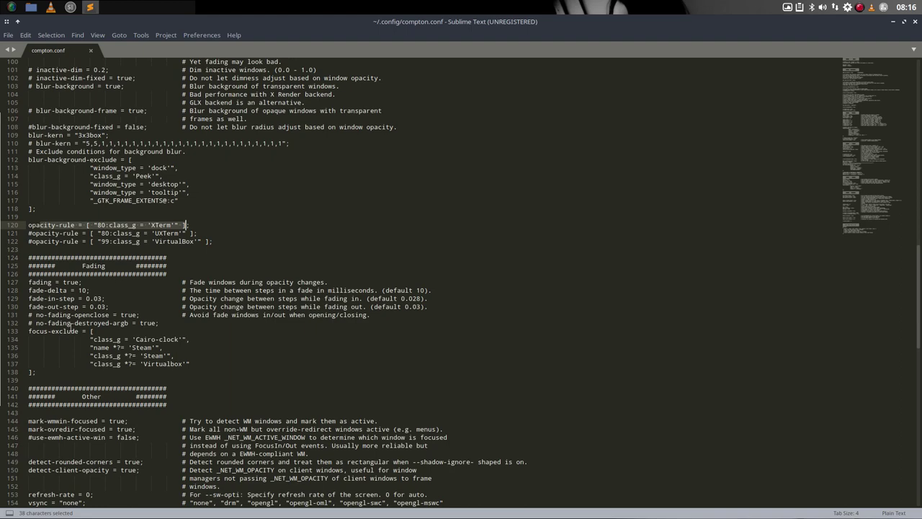
{"action": "scroll", "coordinate": [225, 350], "scroll_direction": "down", "scroll_amount": 1}
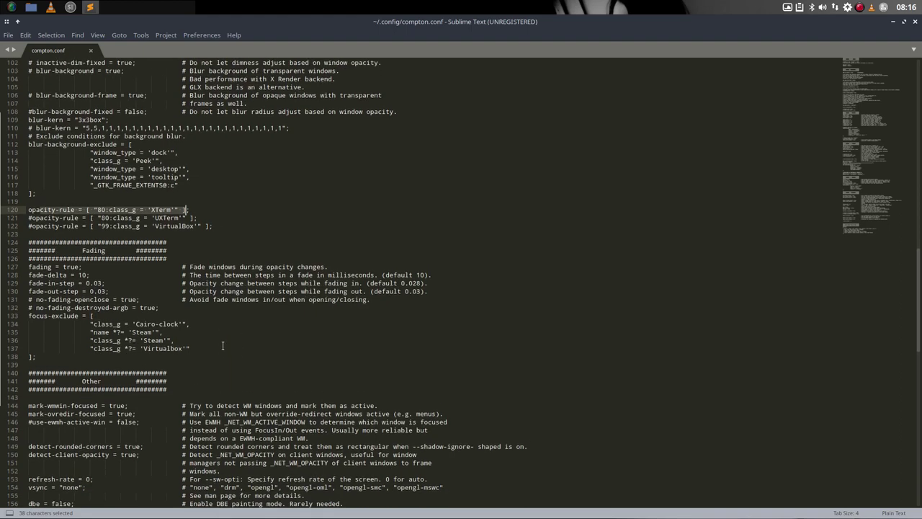
{"action": "scroll", "coordinate": [224, 348], "scroll_direction": "up", "scroll_amount": 5}
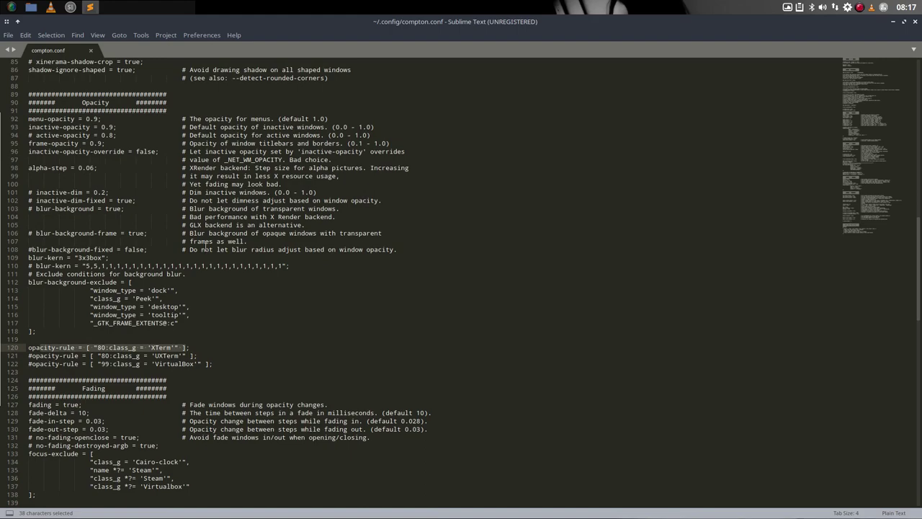
{"action": "scroll", "coordinate": [210, 348], "scroll_direction": "down", "scroll_amount": 15}
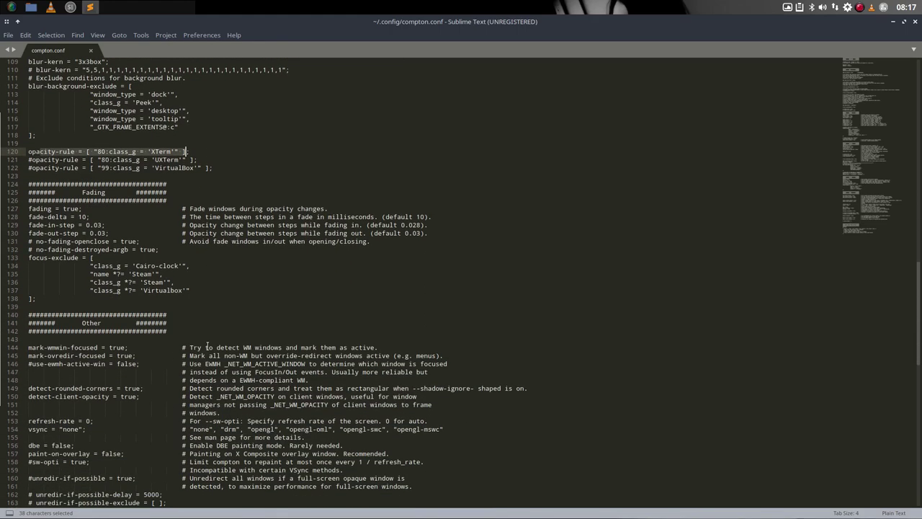
{"action": "scroll", "coordinate": [207, 346], "scroll_direction": "up", "scroll_amount": 20}
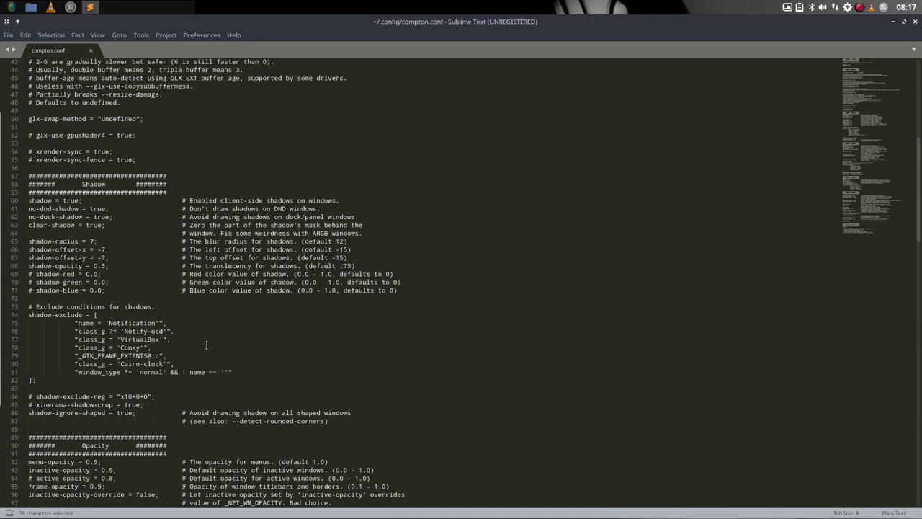
Step: Close compton.conf in the text editor and turn the desktop compositor back on
{"action": "left_click", "coordinate": [915, 22]}
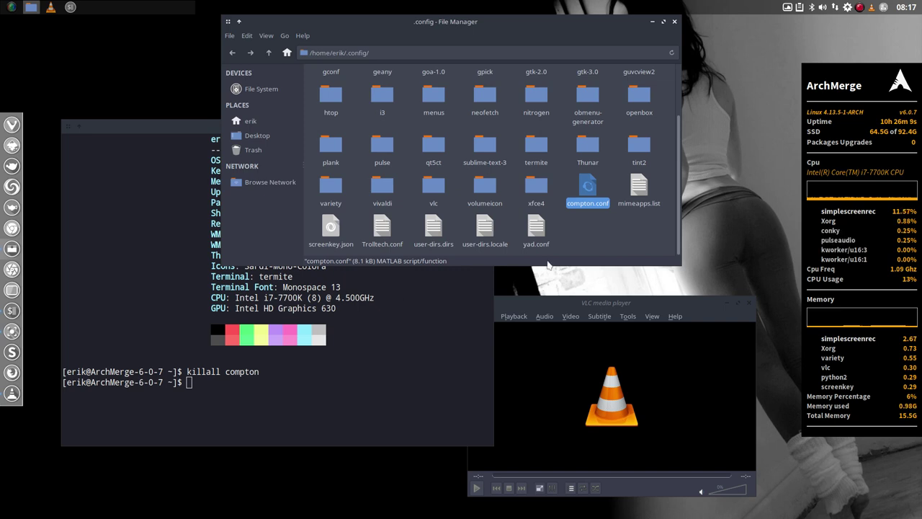
{"action": "right_click", "coordinate": [709, 191]}
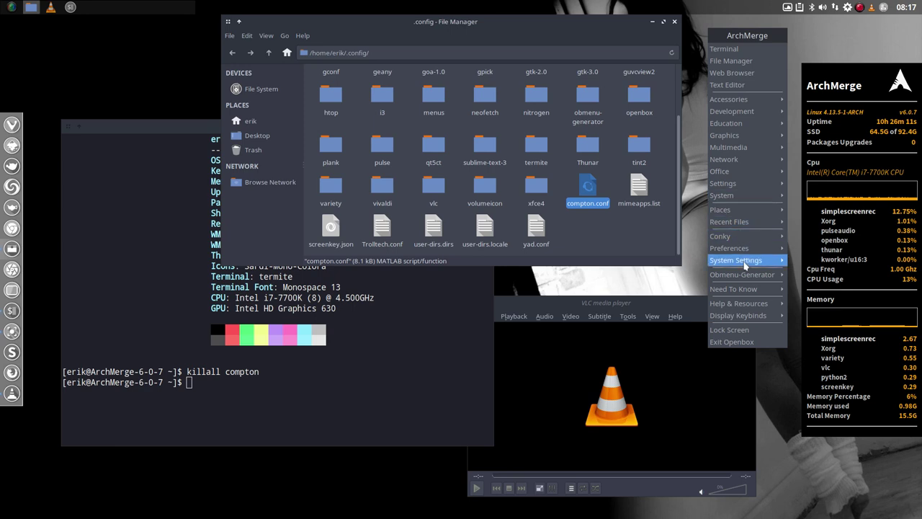
{"action": "mouse_move", "coordinate": [746, 262]}
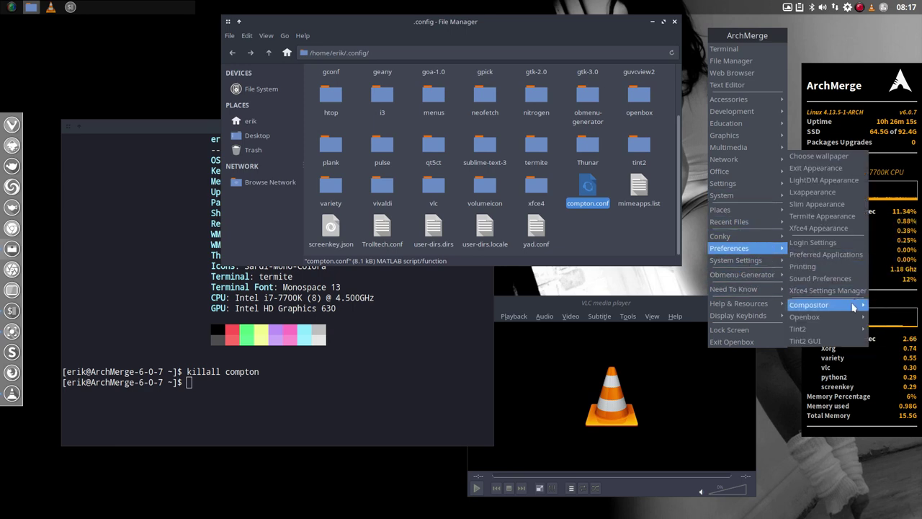
{"action": "mouse_move", "coordinate": [852, 308]}
{"action": "left_click", "coordinate": [761, 300]}
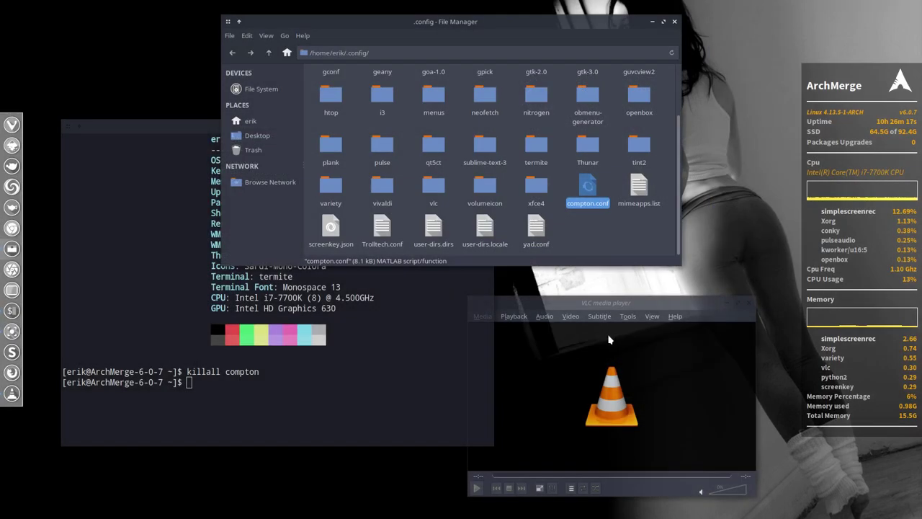
Step: Move the VLC window clear of the terminal, then switch focus among the terminal, VLC and .config file manager windows
{"action": "left_click_drag", "start_coordinate": [613, 305], "coordinate": [669, 296]}
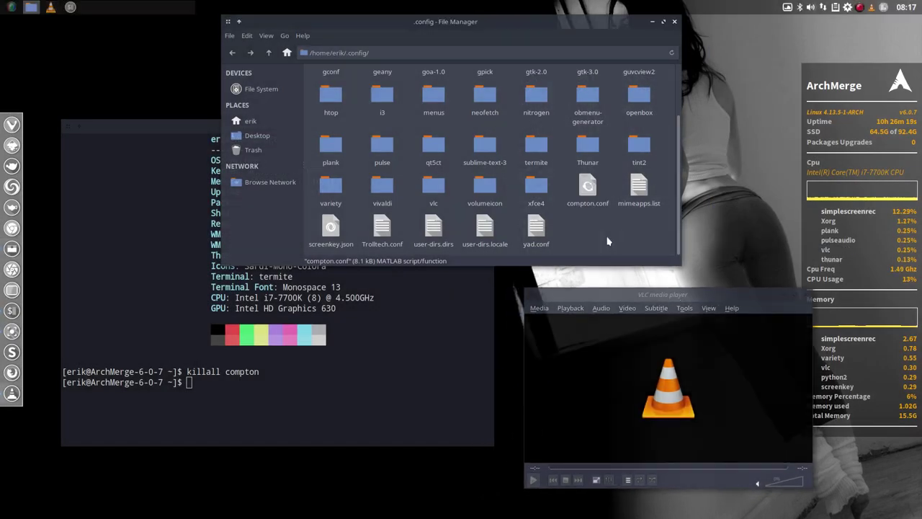
{"action": "left_click", "coordinate": [471, 322]}
{"action": "key", "text": "alt+Tab"}
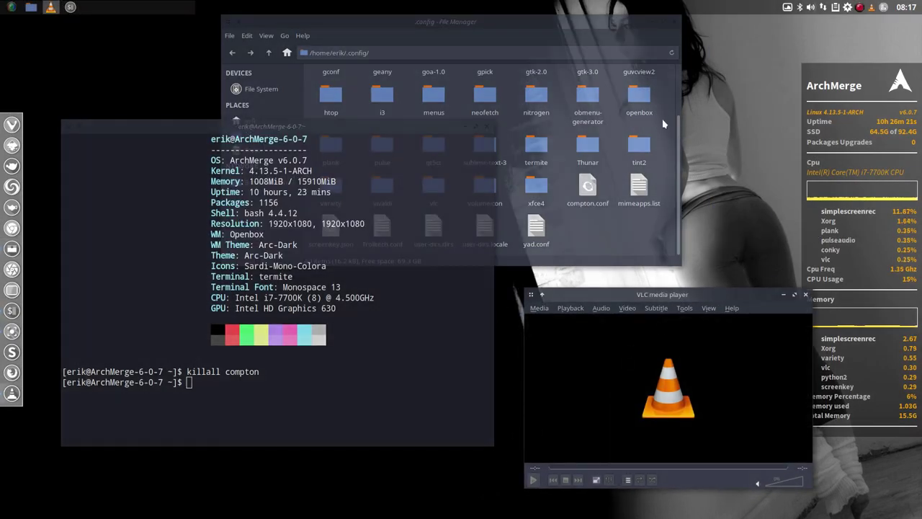
{"action": "left_click", "coordinate": [591, 24]}
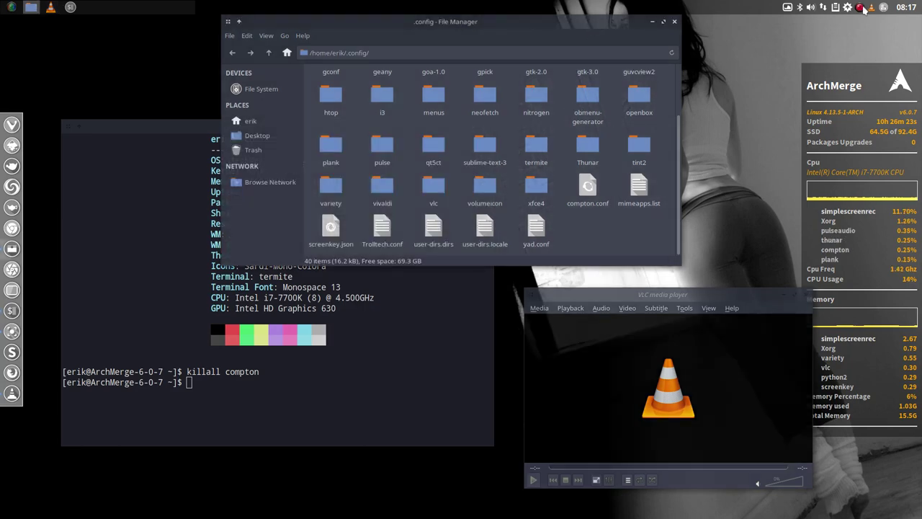